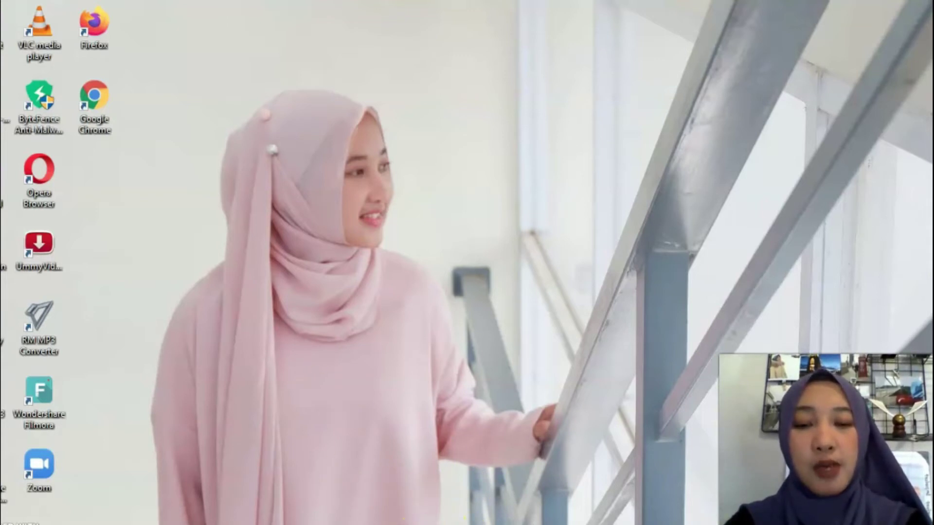
Switch to the Chrome window showing the Gmail 'Finish setting up your new Google Account' email.
key("alt+Tab")
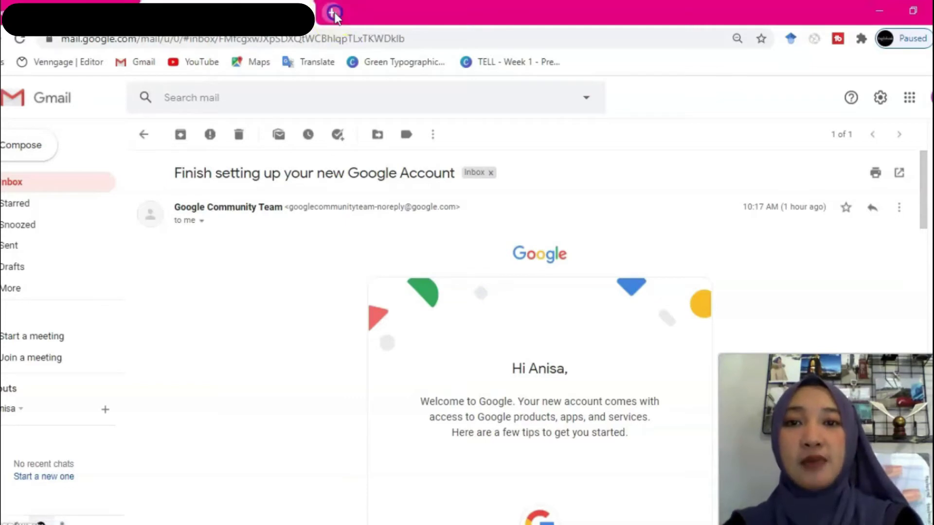
In a new tab, load canvas.instructure.com to reach the Canvas Free for Teacher login page.
left_click(329, 10)
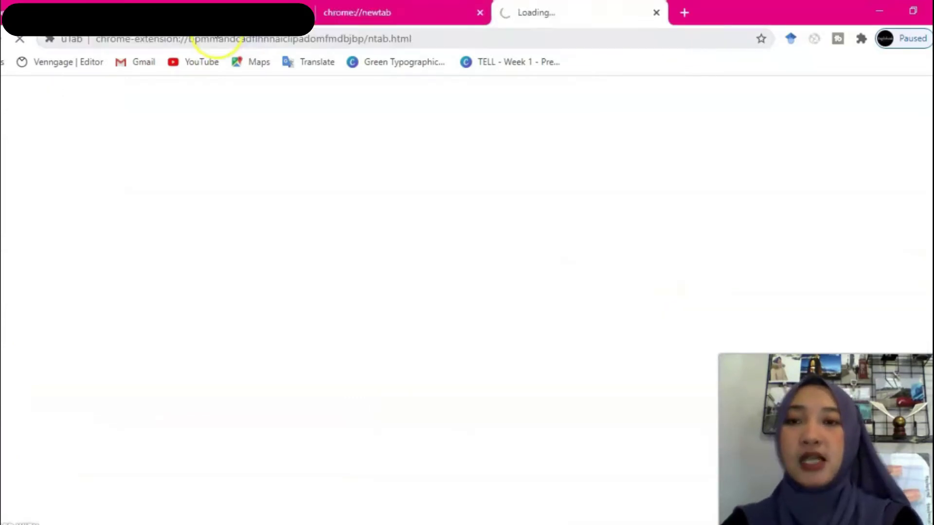
left_click(215, 38)
type("canvas.ints")
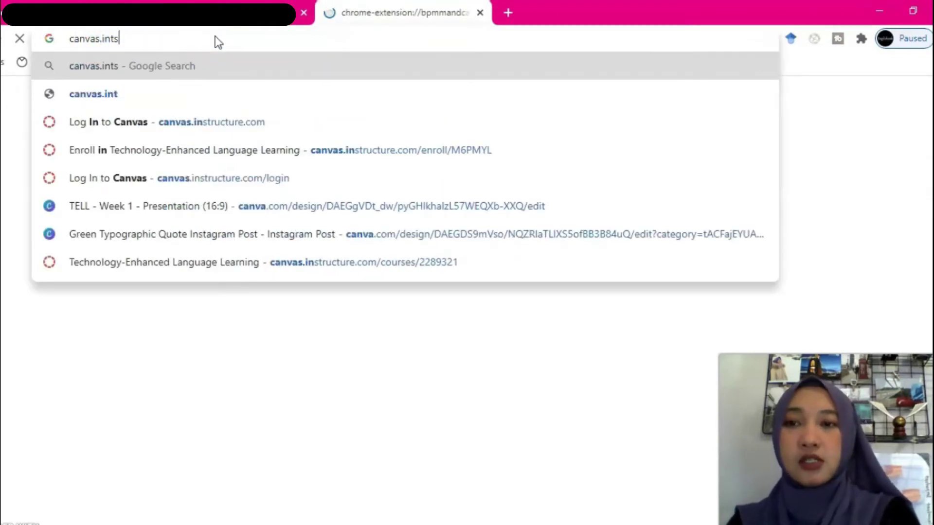
key("BackSpace")
type("struct")
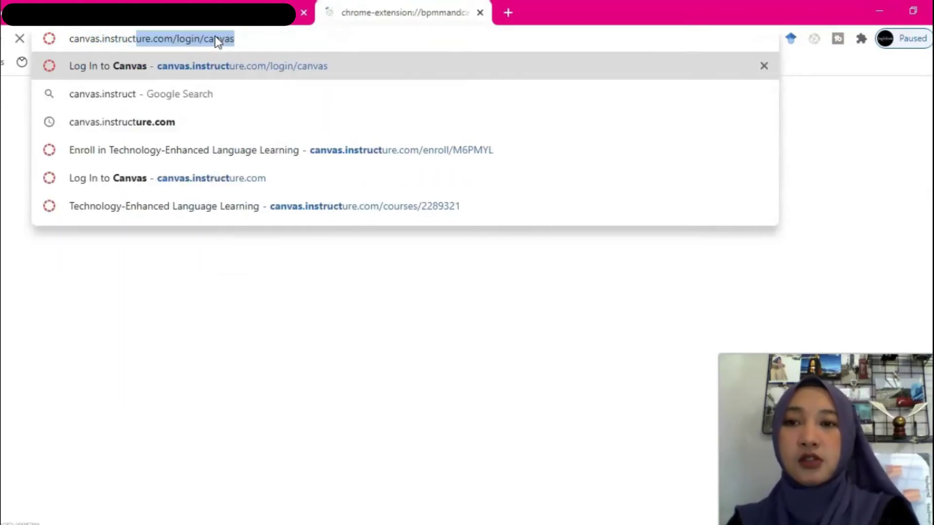
type("ure.com")
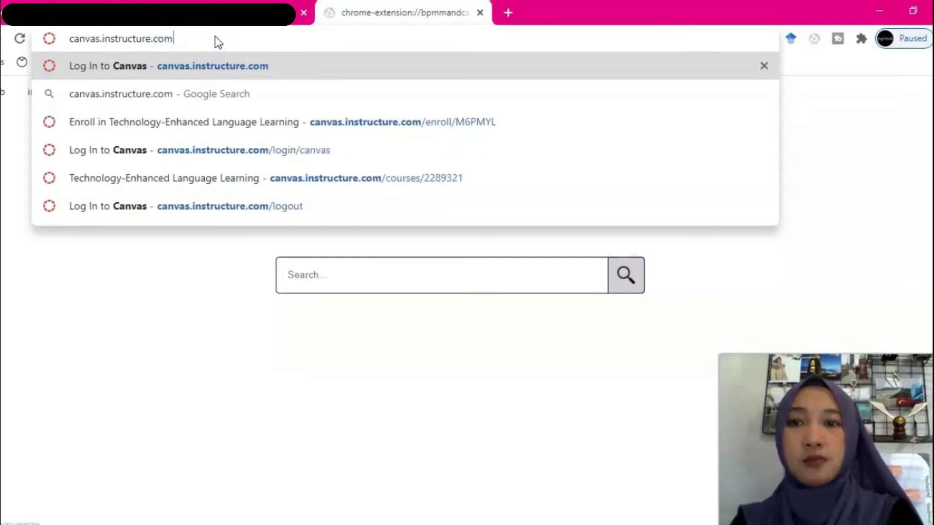
key("BackSpace")
type("m")
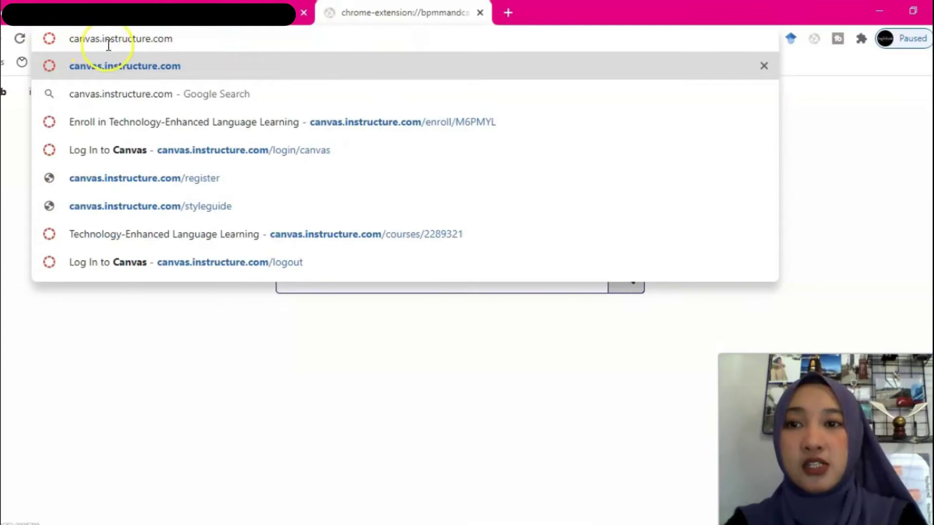
left_click(315, 62)
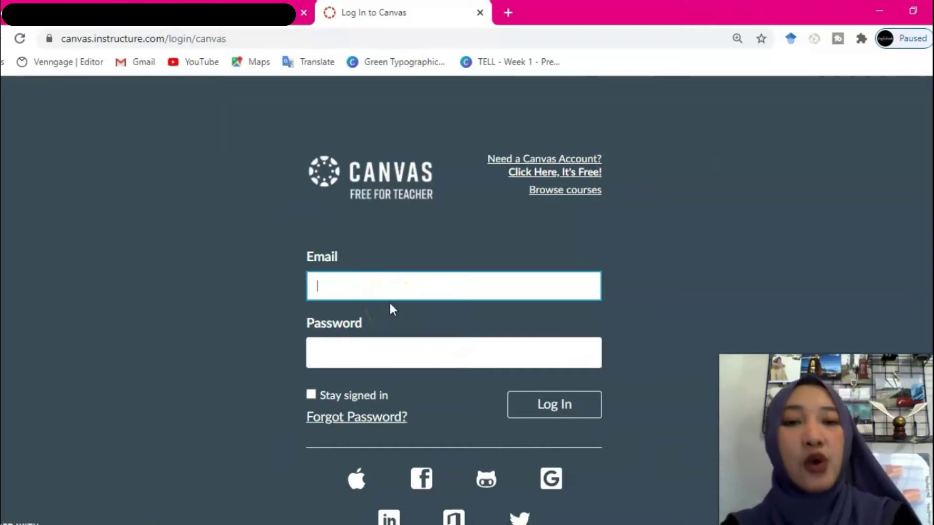
Follow 'Click Here, It's Free!' and choose I'M A TEACHER on the sign-up page.
left_click(462, 170)
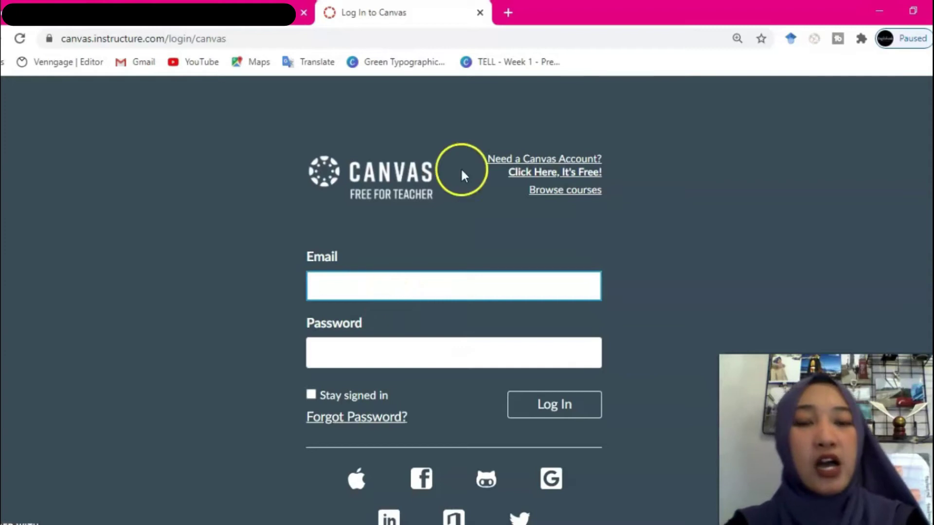
left_click(534, 170)
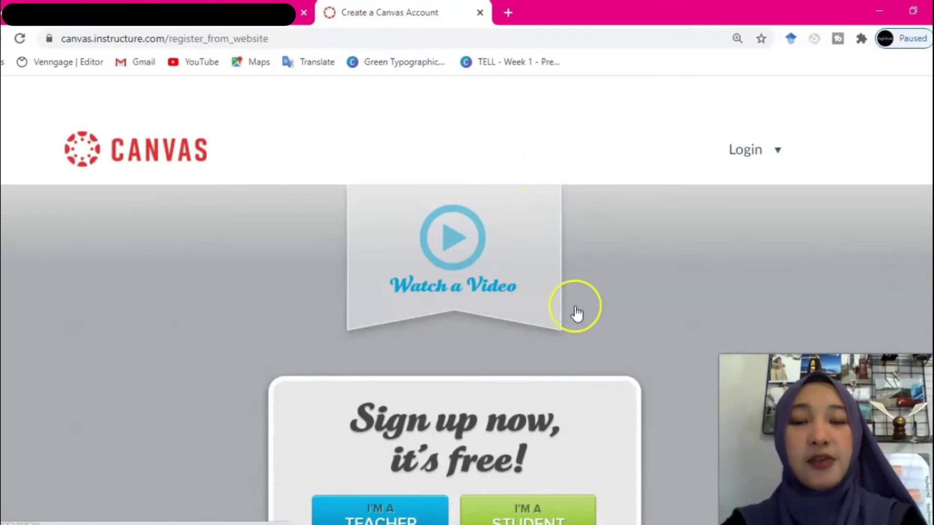
scroll(576, 314, "down", 3)
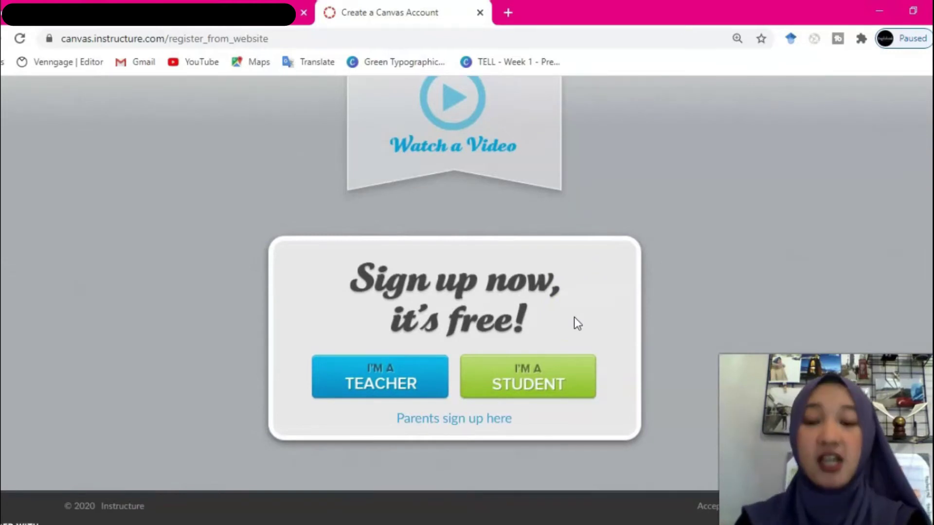
left_click(385, 383)
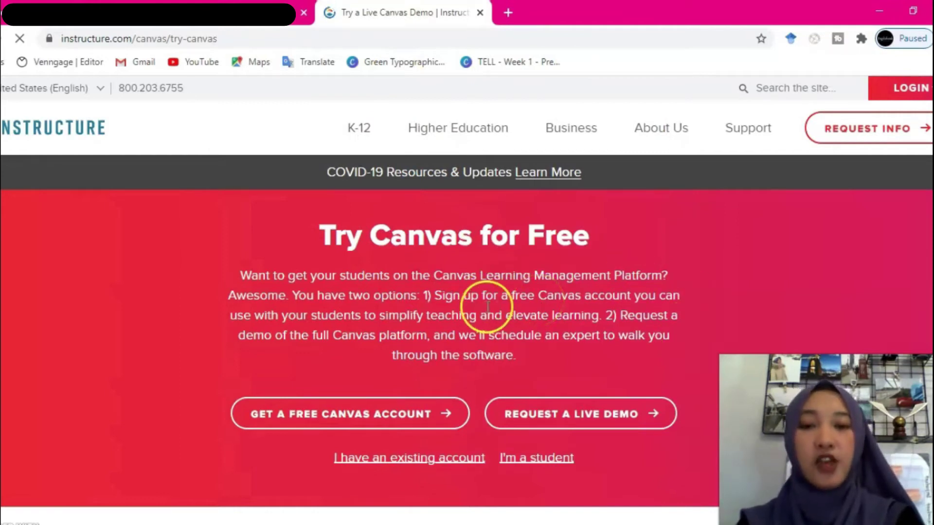
Choose GET A FREE CANVAS ACCOUNT and place the cursor in the First and Last Name field.
left_click(603, 413)
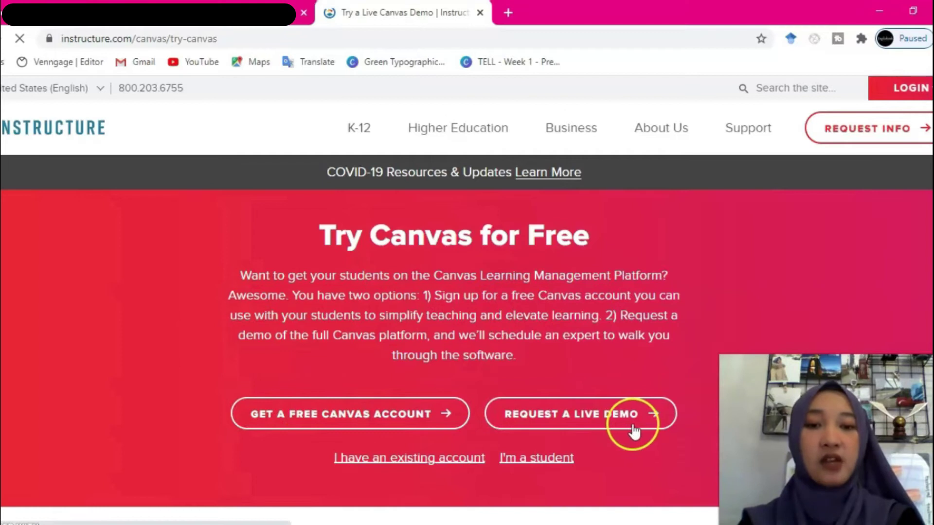
left_click(314, 423)
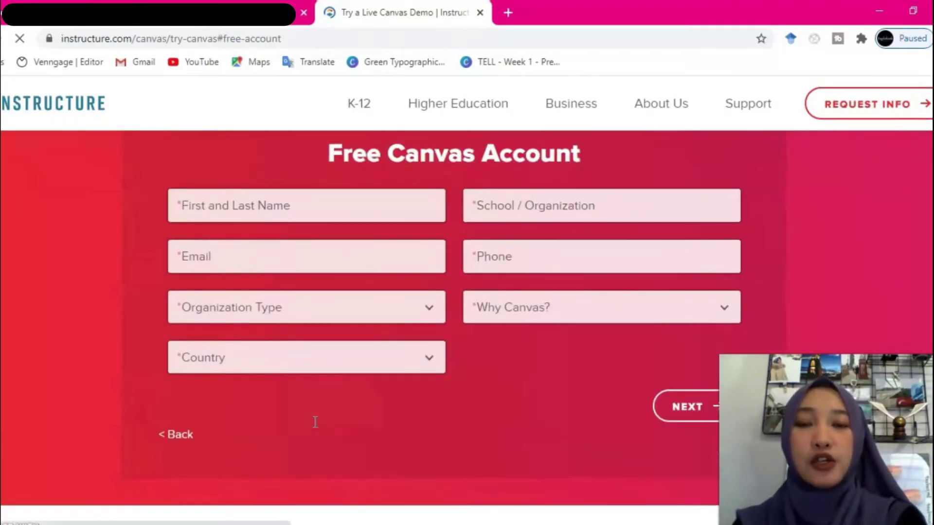
scroll(315, 422, "down", 1)
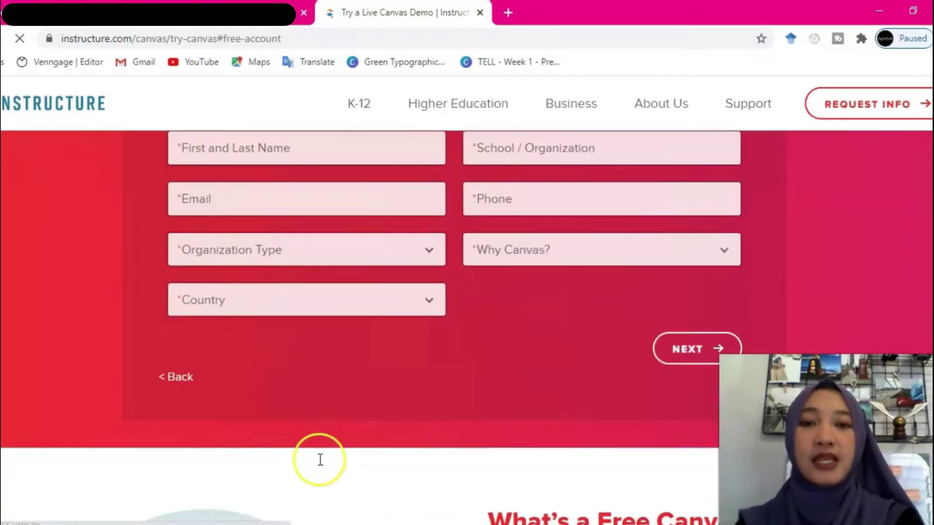
scroll(513, 316, "up", 3)
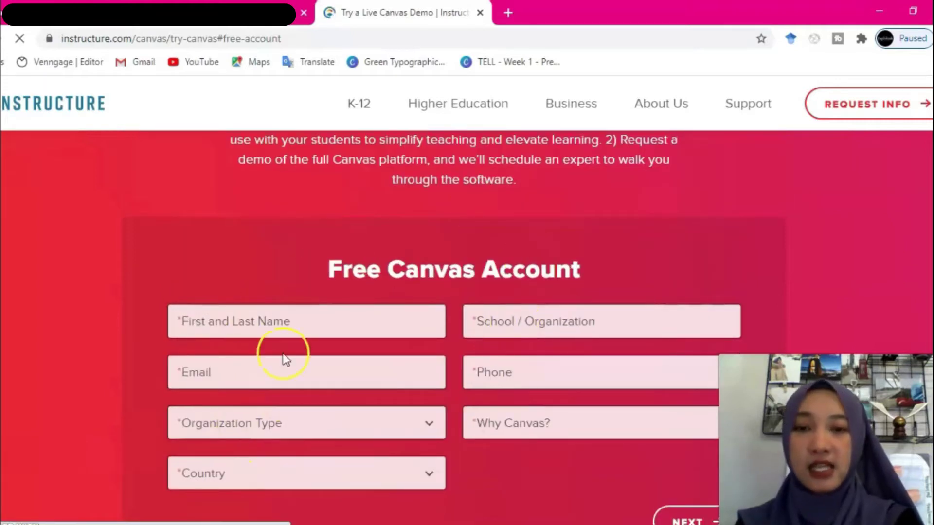
left_click(274, 322)
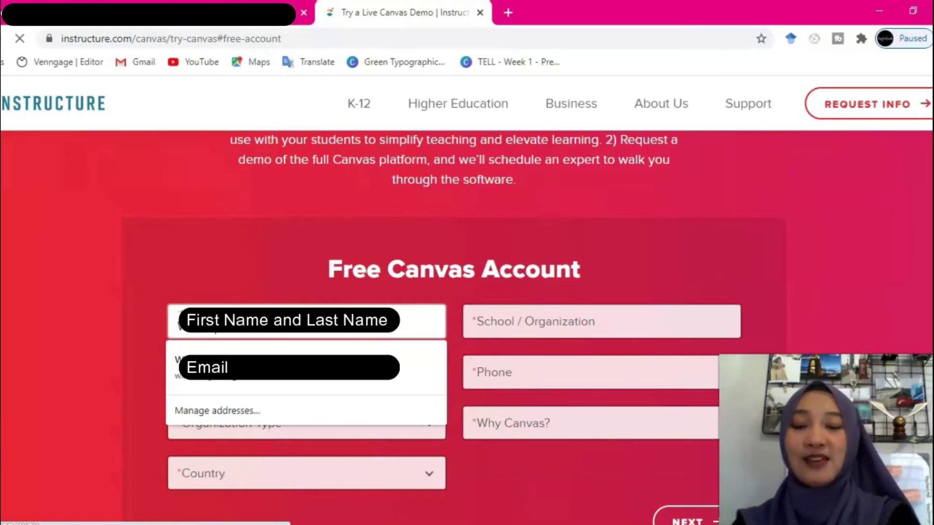
Autofill the teacher's full name and e-mail from saved entries, then expand the Organization Type list.
left_click(134, 344)
right_click(134, 343)
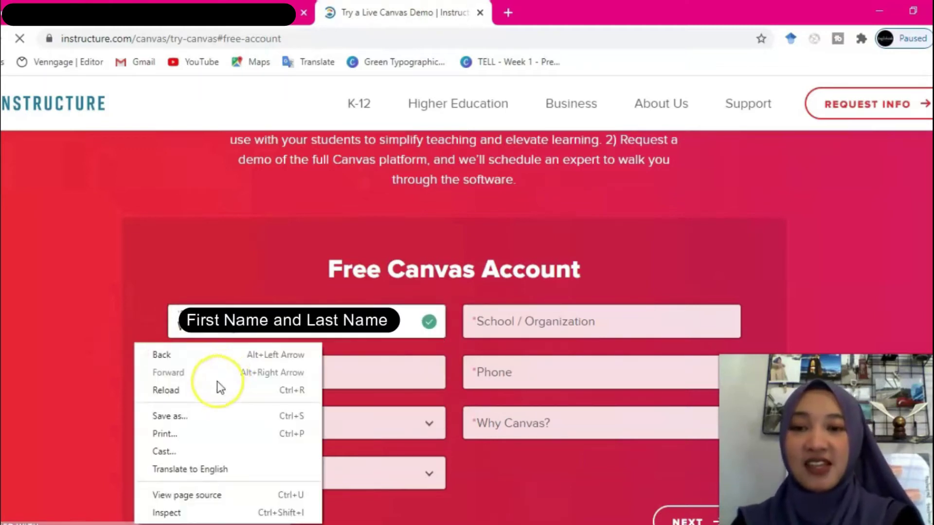
left_click(97, 387)
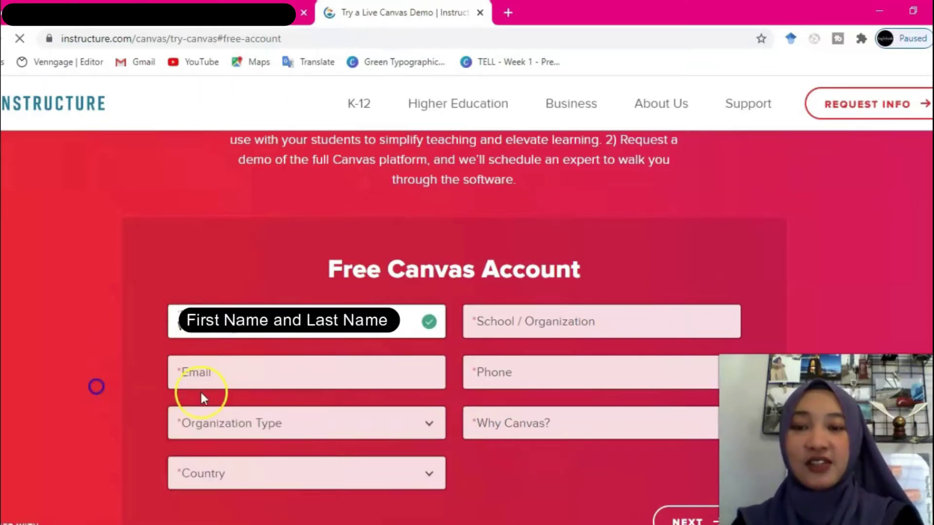
left_click(220, 374)
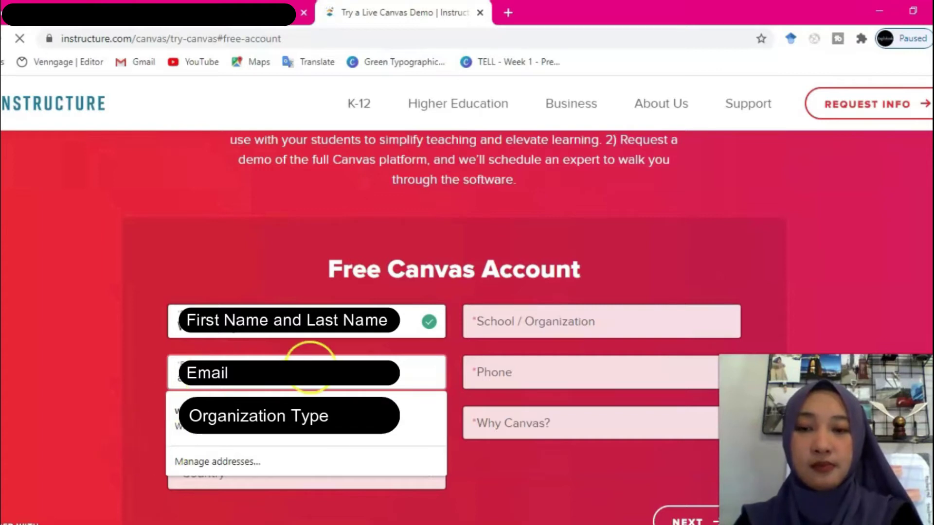
left_click(310, 365)
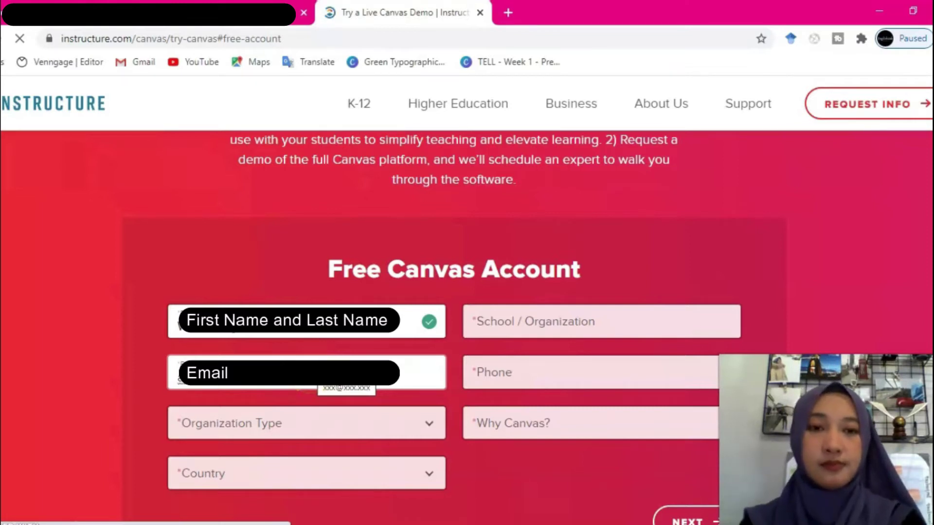
scroll(421, 438, "down", 2)
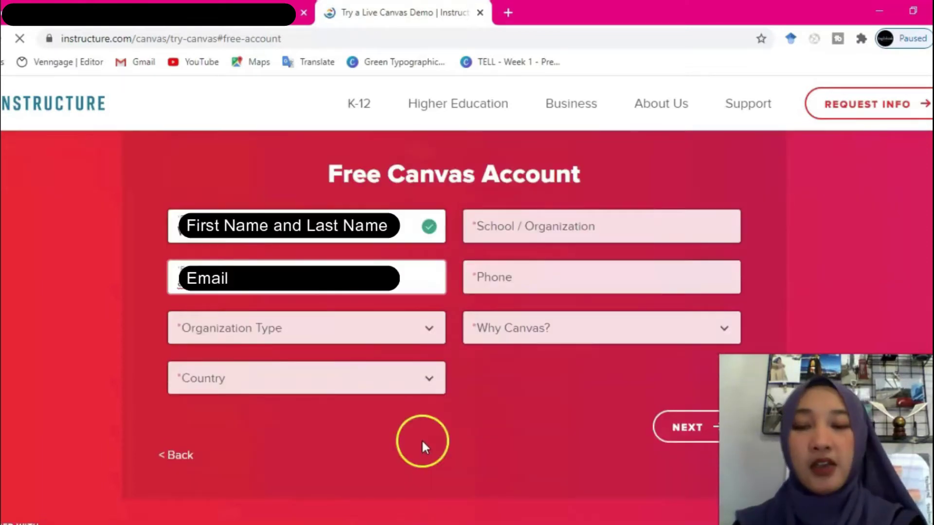
left_click(429, 331)
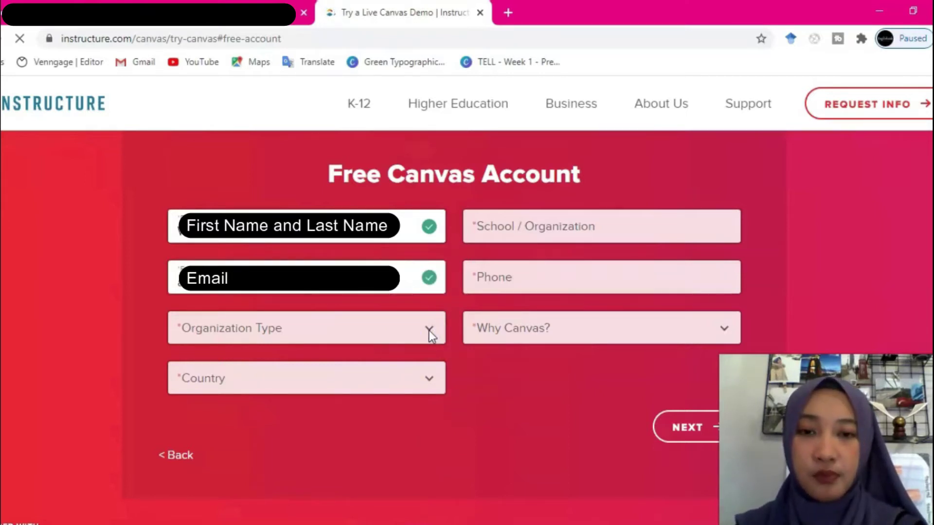
left_click(279, 336)
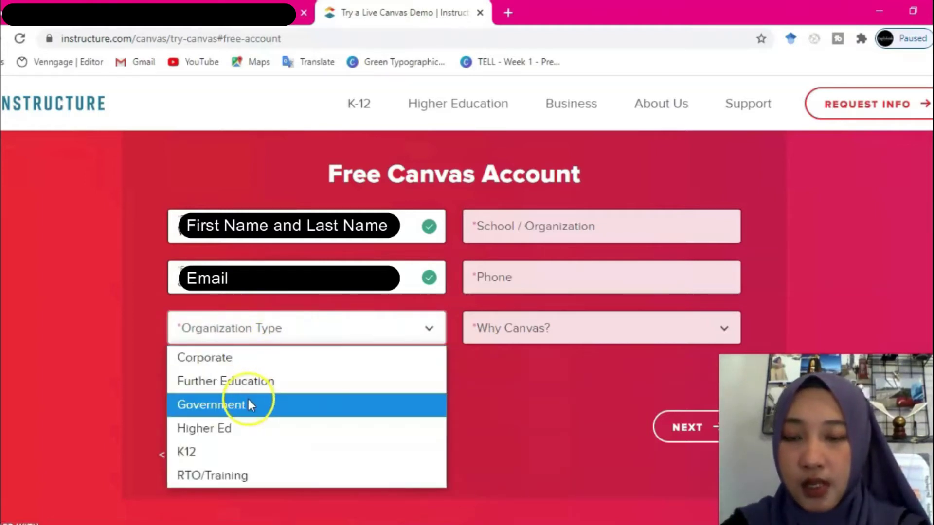
Choose Higher Ed, reason 'I want to teach my course on Canvas', and autofill school and phone.
left_click(238, 427)
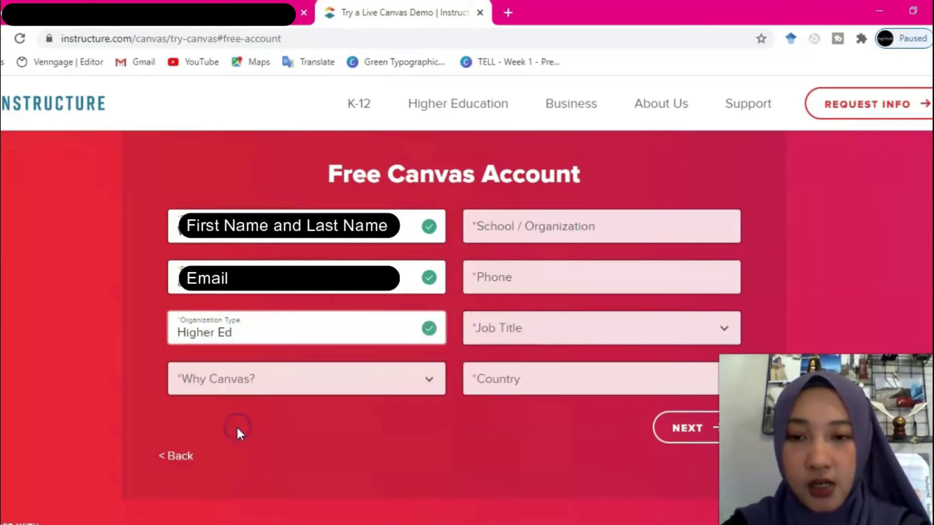
left_click(407, 381)
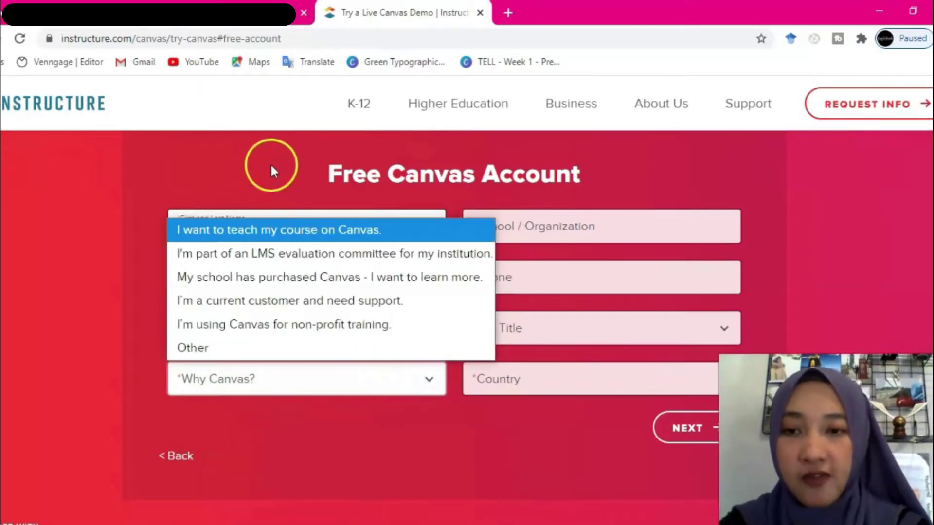
left_click(291, 239)
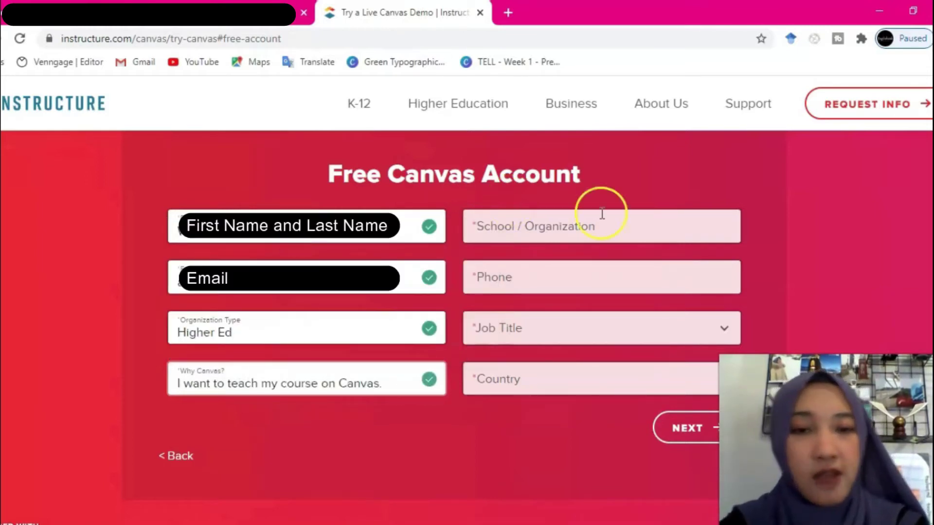
left_click(515, 225)
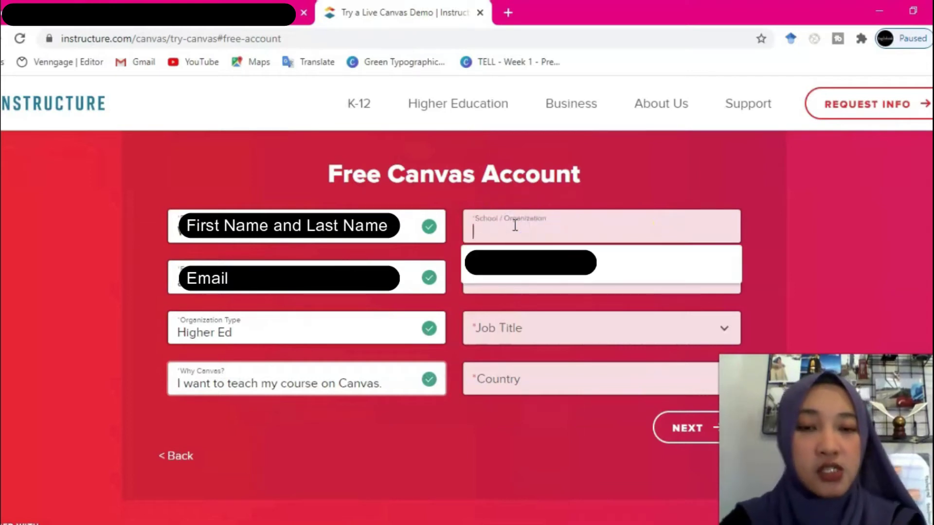
left_click(532, 275)
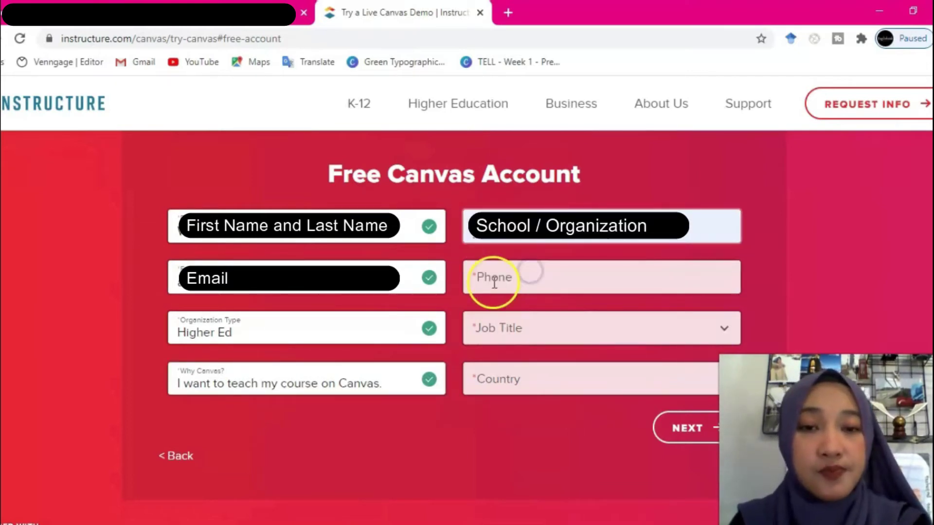
left_click(491, 279)
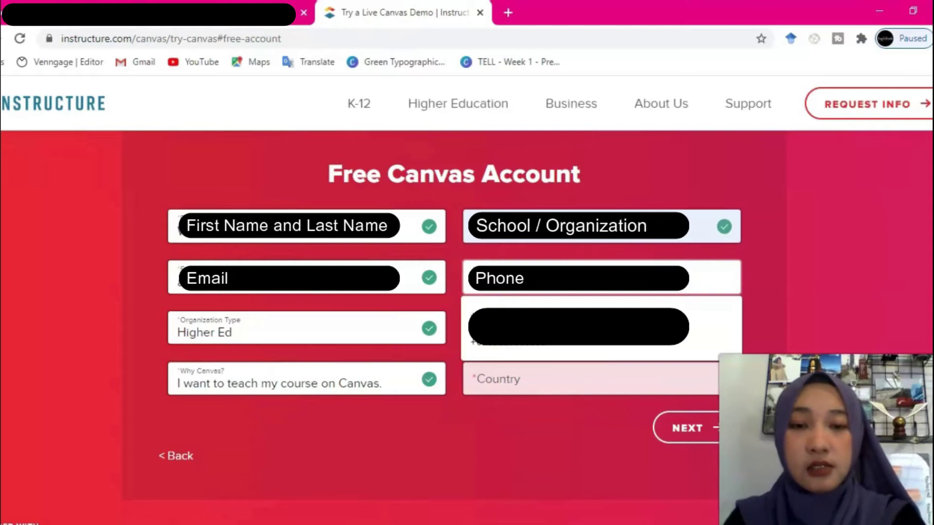
left_click(525, 322)
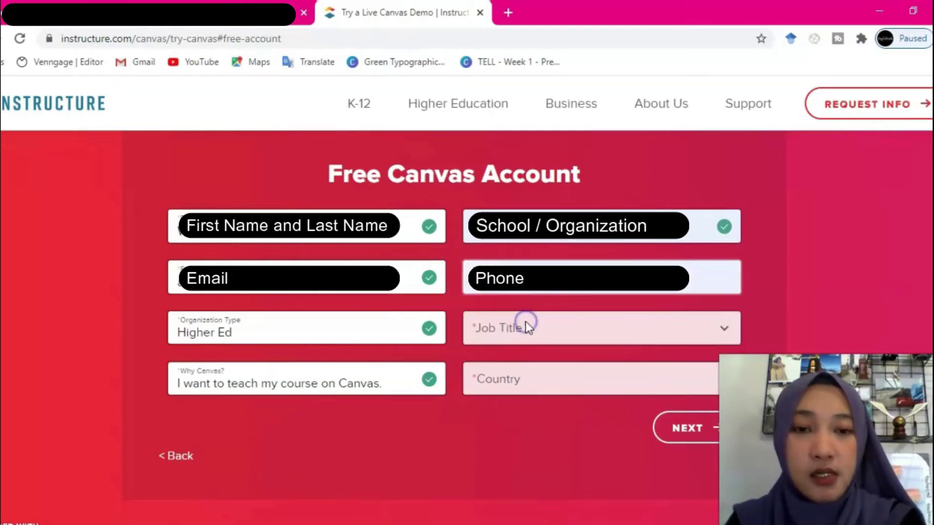
Set the job title to Lecturer.
left_click(497, 337)
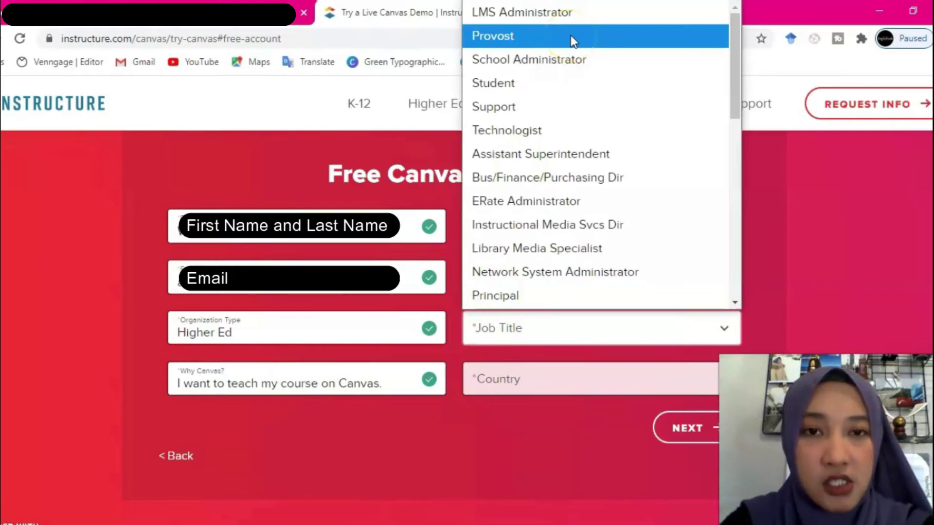
scroll(570, 35, "down", 5)
scroll(573, 109, "up", 5)
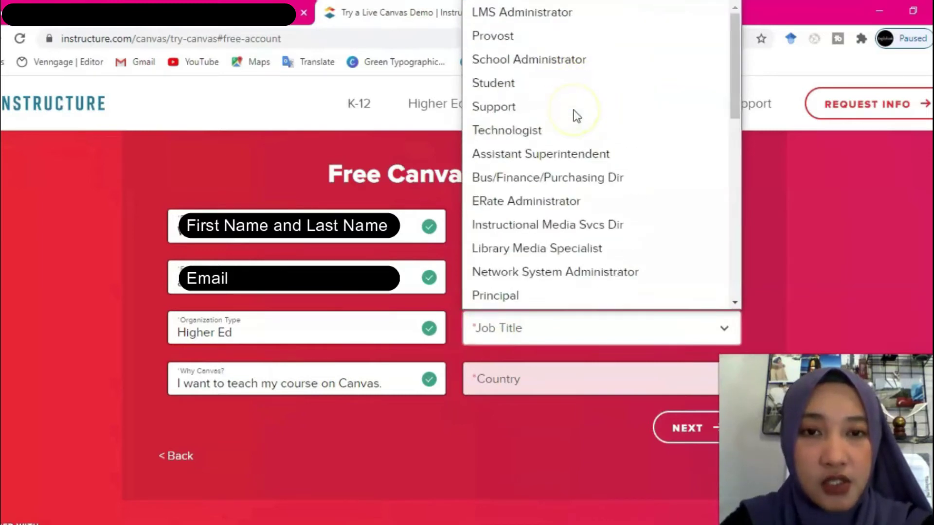
scroll(573, 110, "down", 10)
left_click(524, 298)
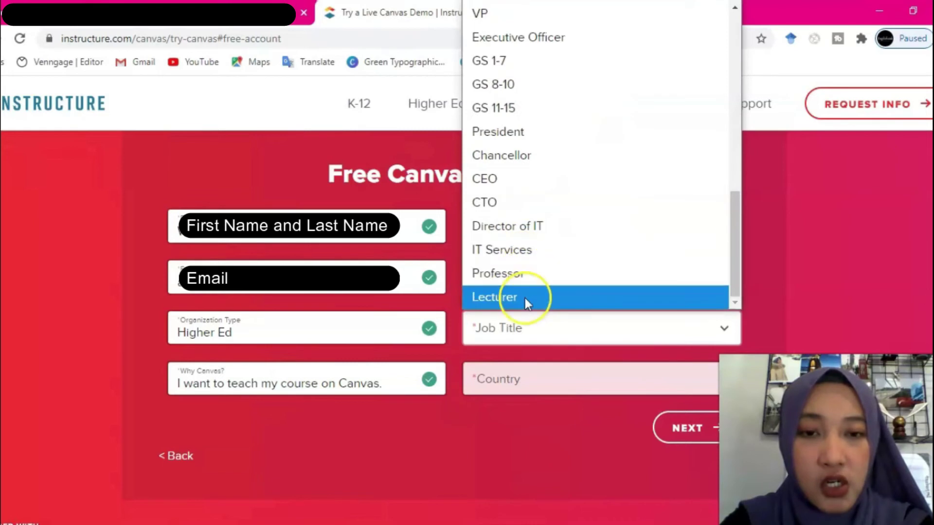
left_click(496, 299)
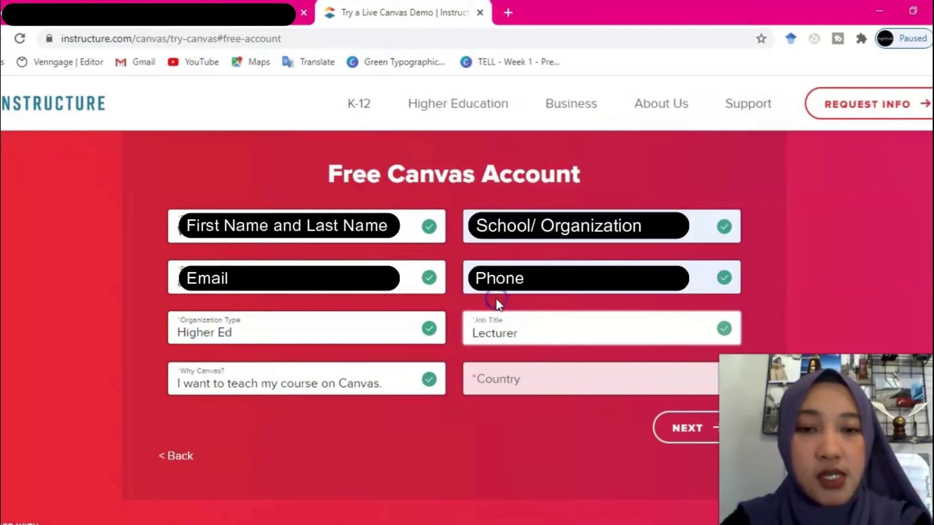
left_click(542, 333)
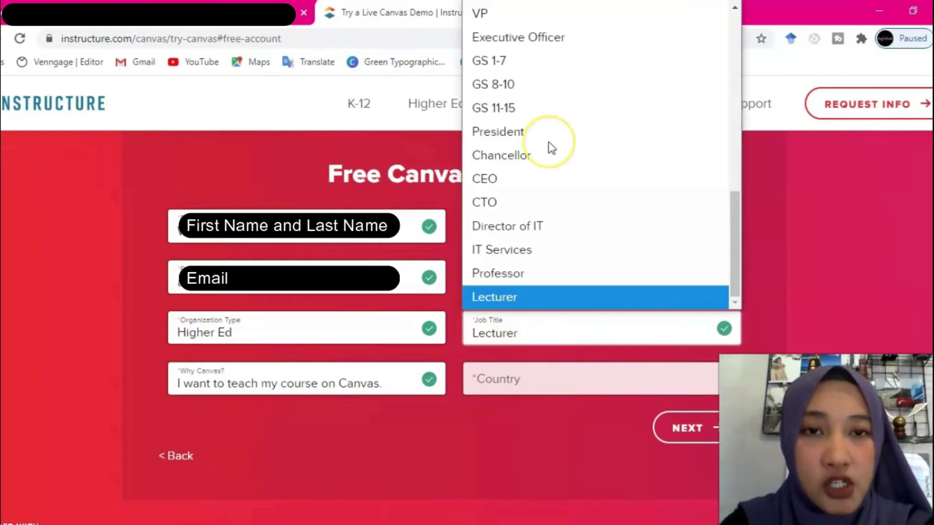
scroll(551, 146, "up", 3)
scroll(551, 146, "down", 3)
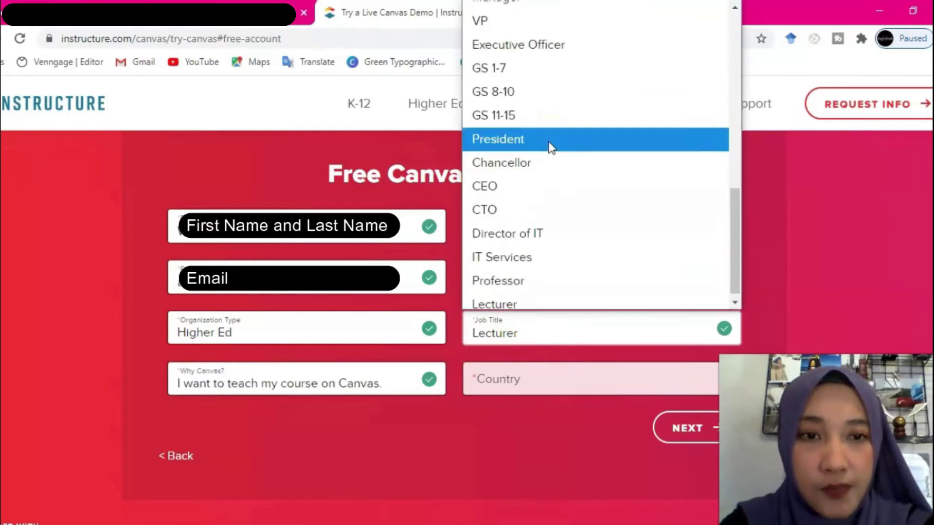
scroll(551, 146, "up", 7)
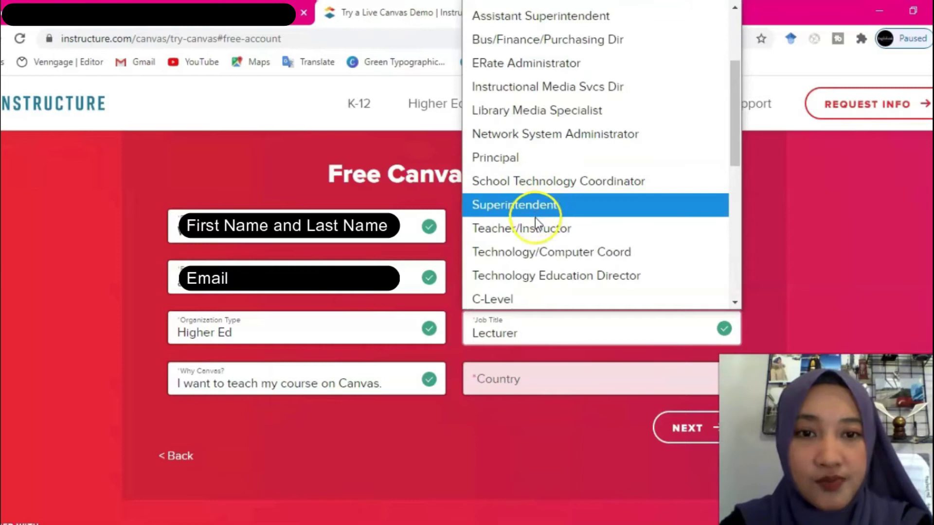
scroll(533, 226, "down", 8)
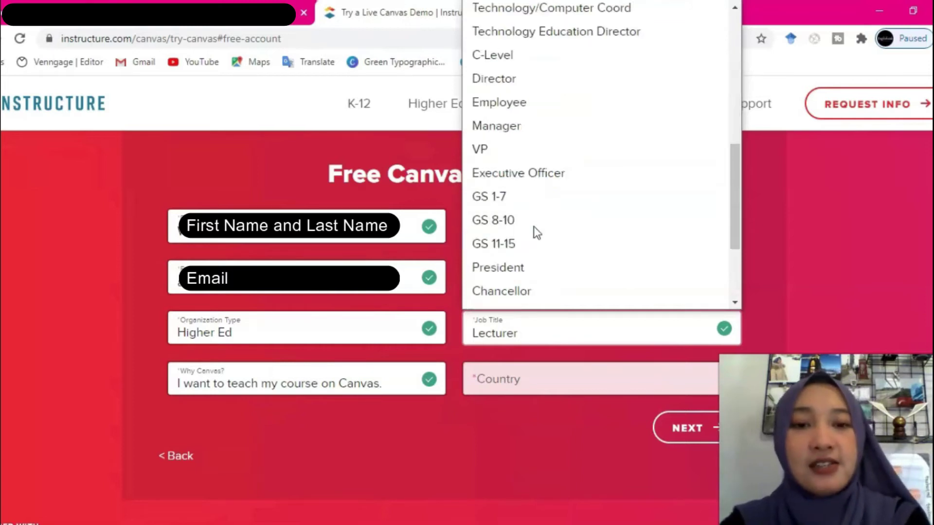
left_click(507, 302)
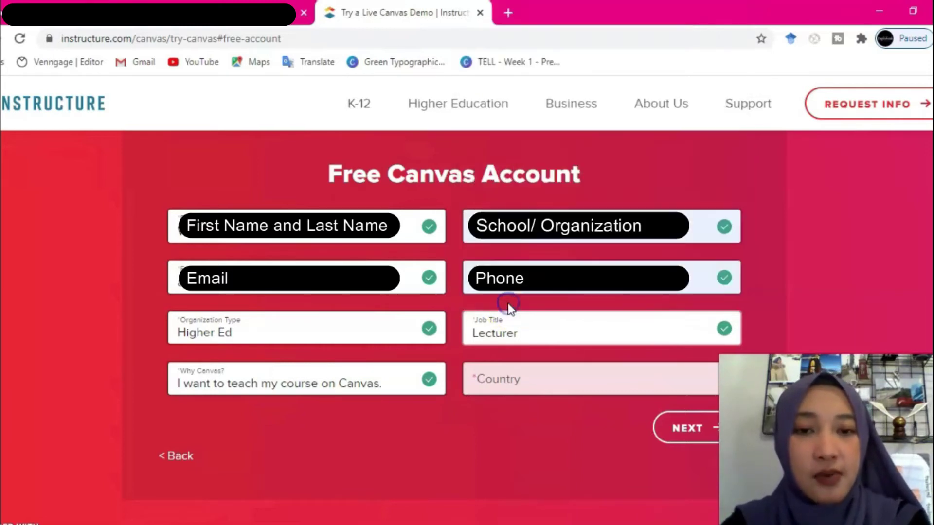
scroll(527, 271, "down", 4)
scroll(564, 238, "up", 2)
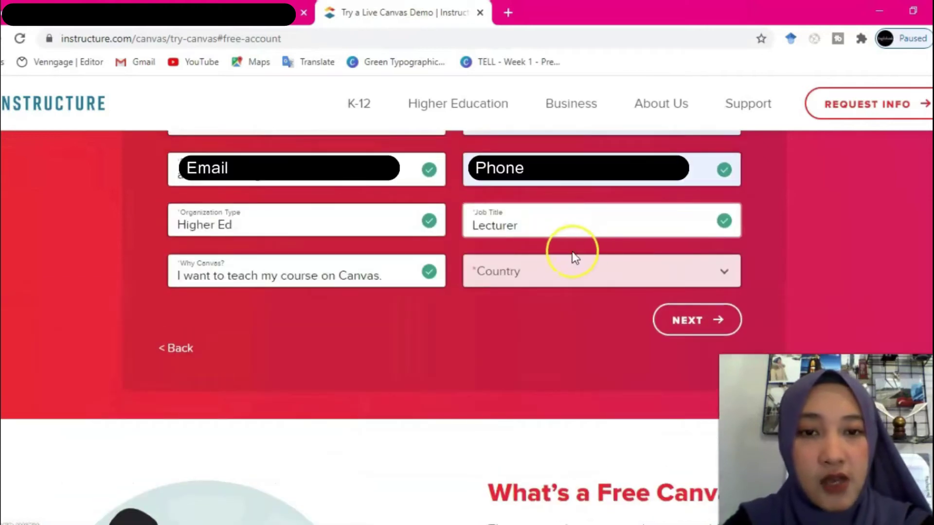
Select Indonesia as the country, tick the marketing and privacy consent, and submit with NEXT.
left_click(562, 266)
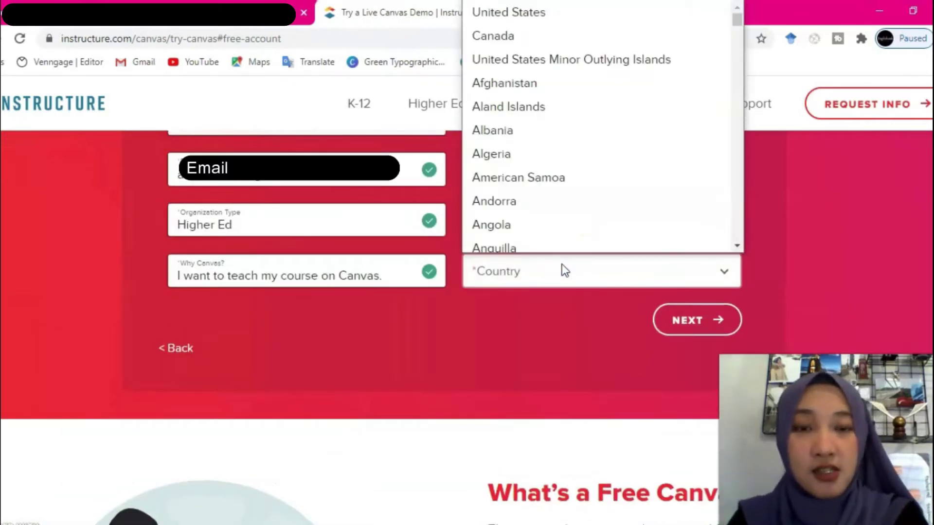
type("indo")
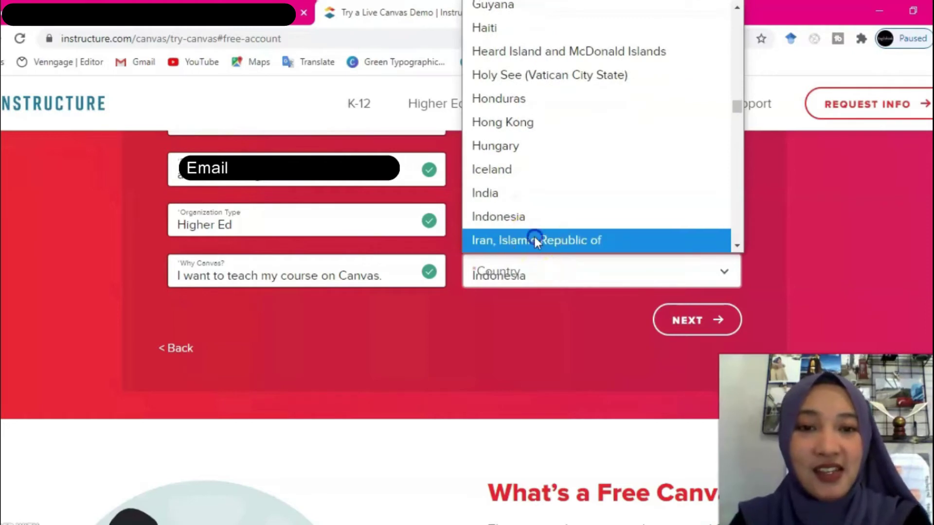
key("Up")
scroll(580, 175, "down", 2)
key("Down")
key("Return")
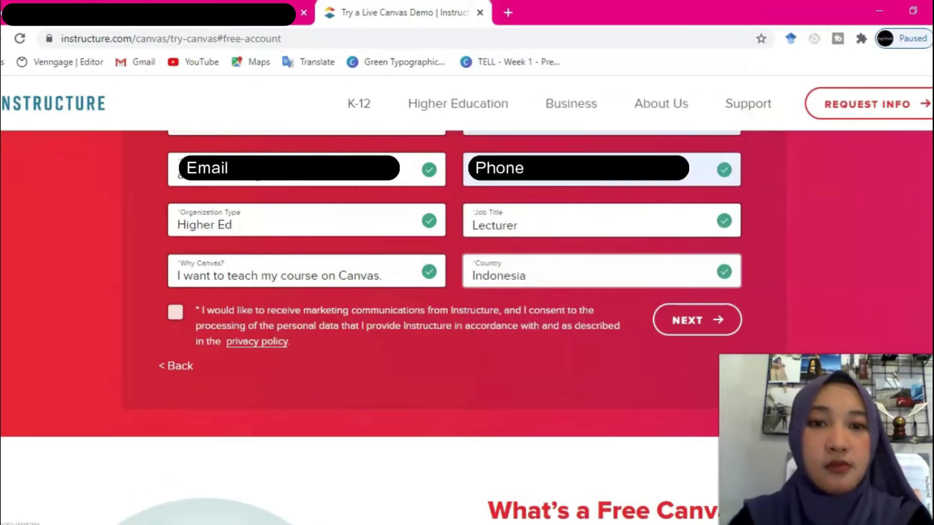
left_click(175, 312)
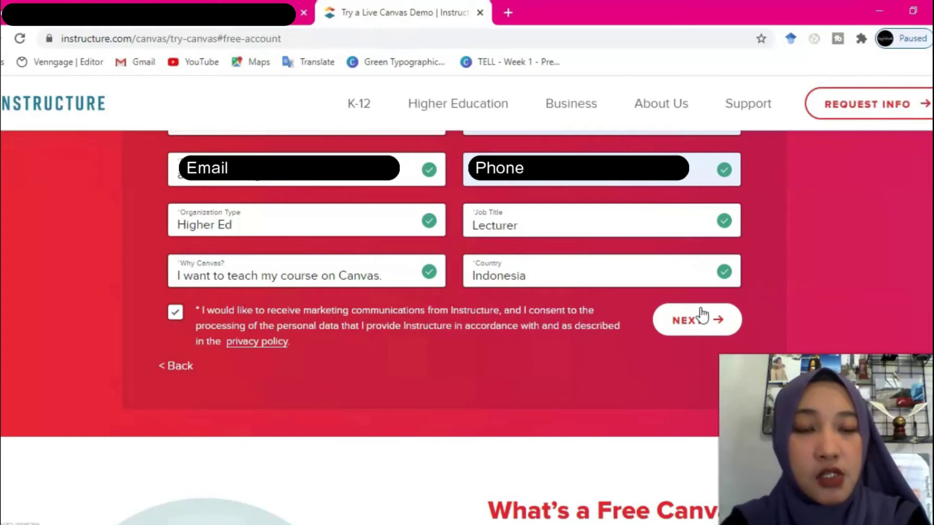
left_click(688, 321)
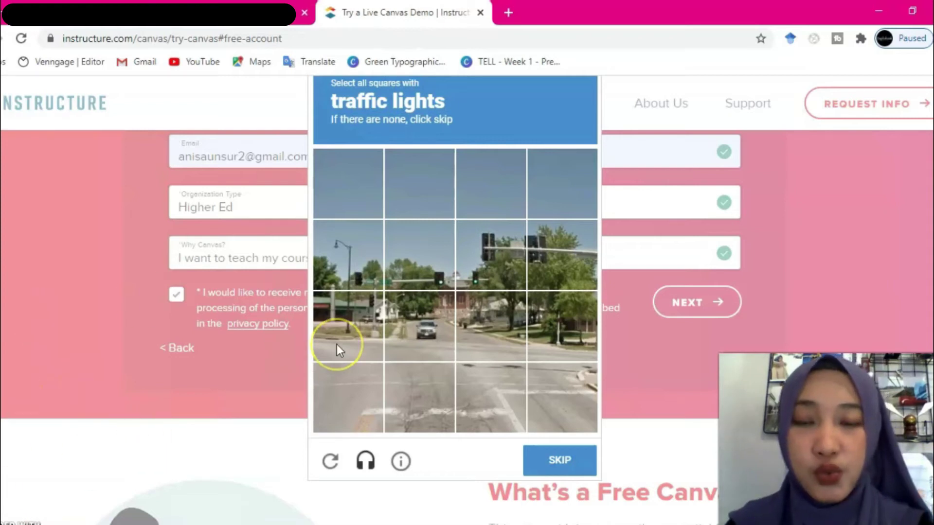
Mark the four squares containing traffic lights in the reCAPTCHA image check.
scroll(336, 345, "up", 1)
scroll(336, 344, "down", 1)
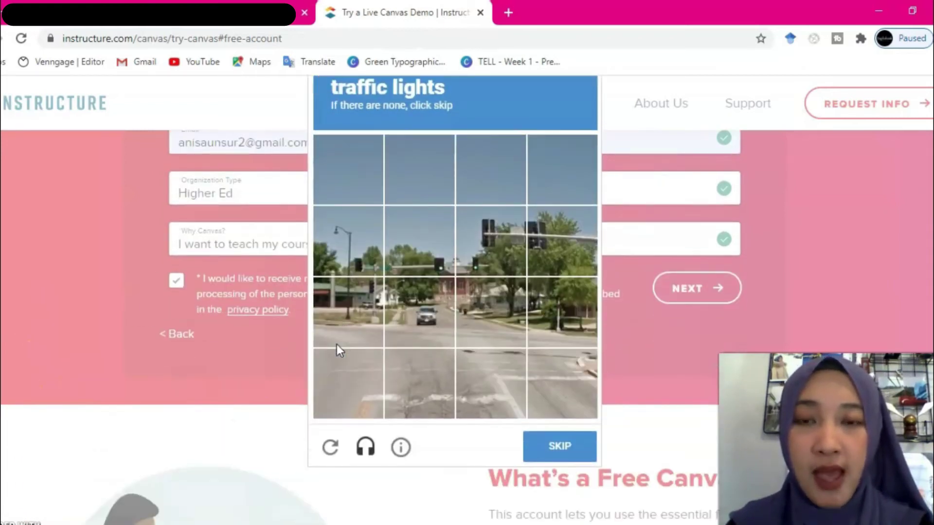
scroll(336, 344, "up", 1)
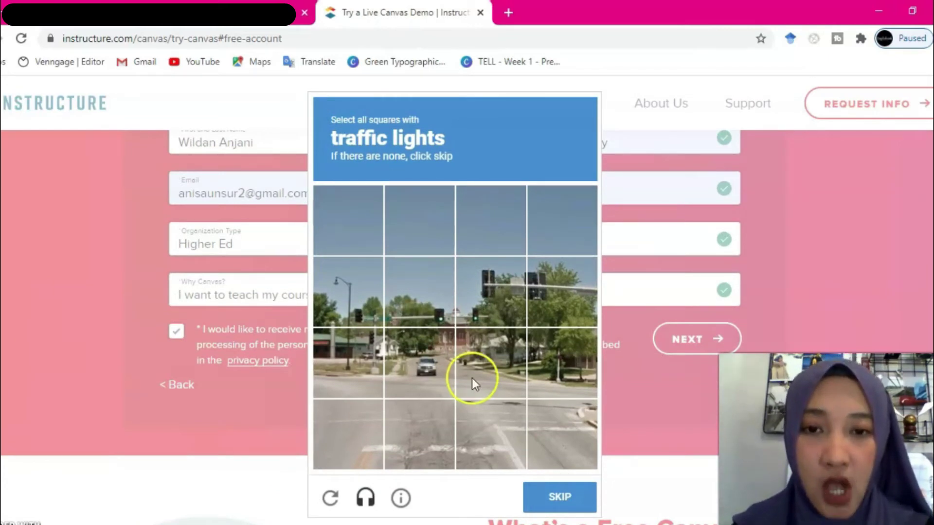
left_click(503, 289)
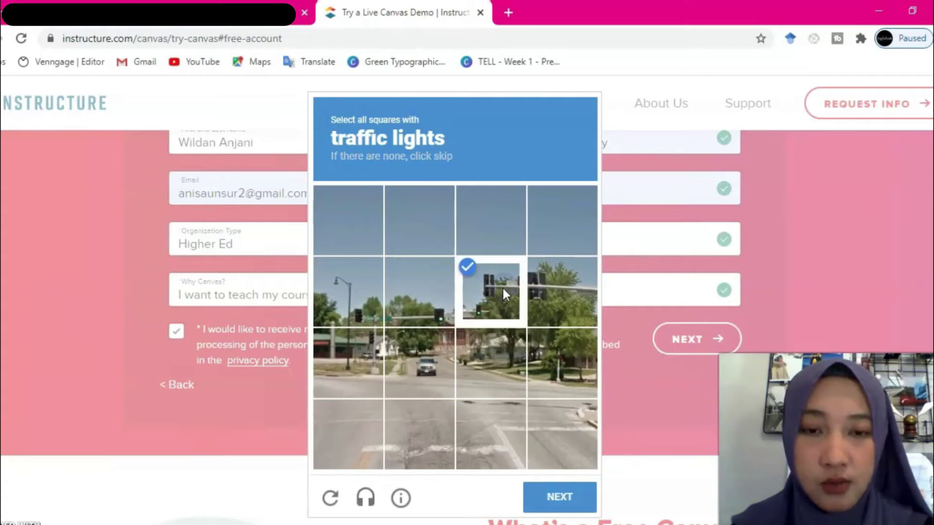
left_click(556, 291)
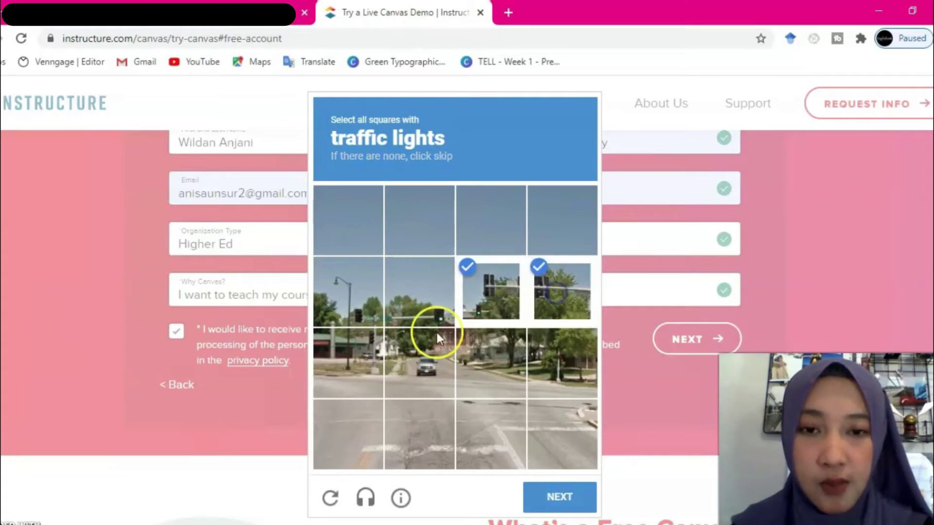
left_click(414, 305)
left_click(363, 302)
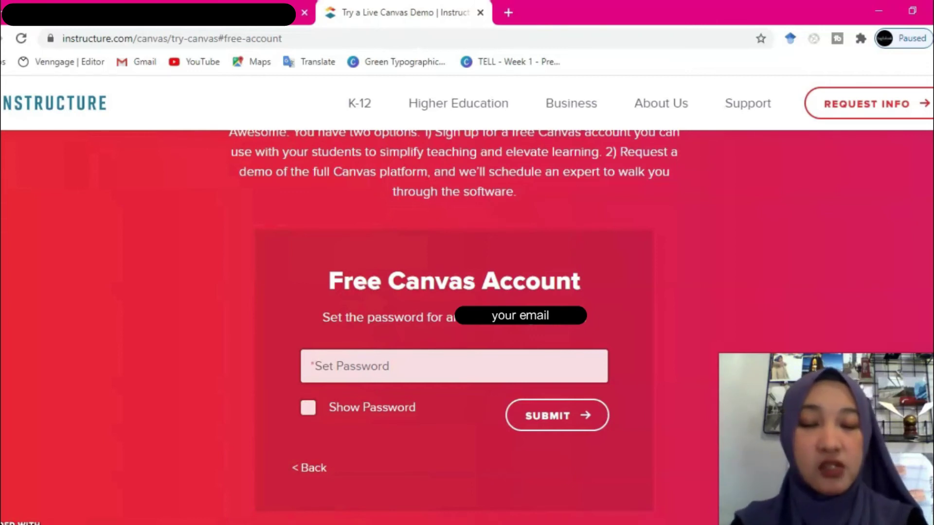
Enter the new account password, fixing a typo, and submit it.
left_click(406, 367)
type("•••••••")
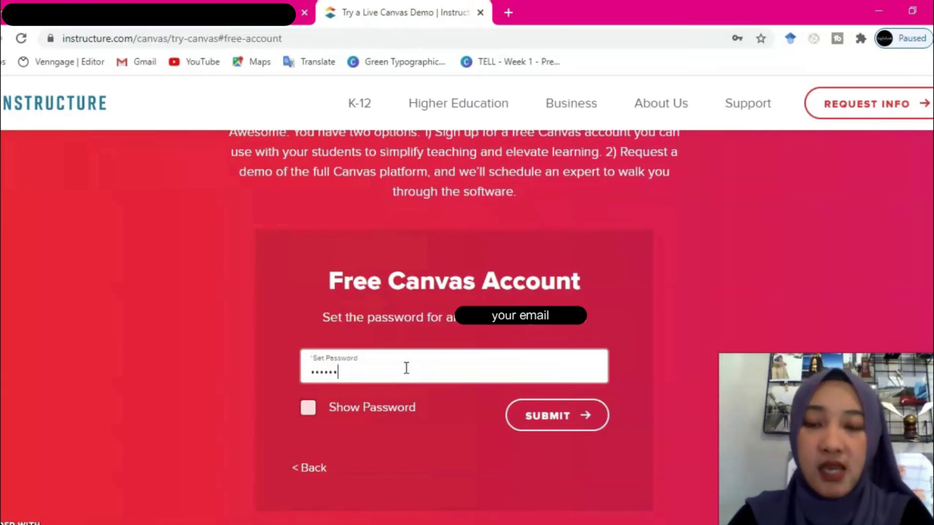
key("BackSpace")
key("BackSpace")
key("BackSpace")
key("BackSpace")
key("BackSpace")
key("BackSpace")
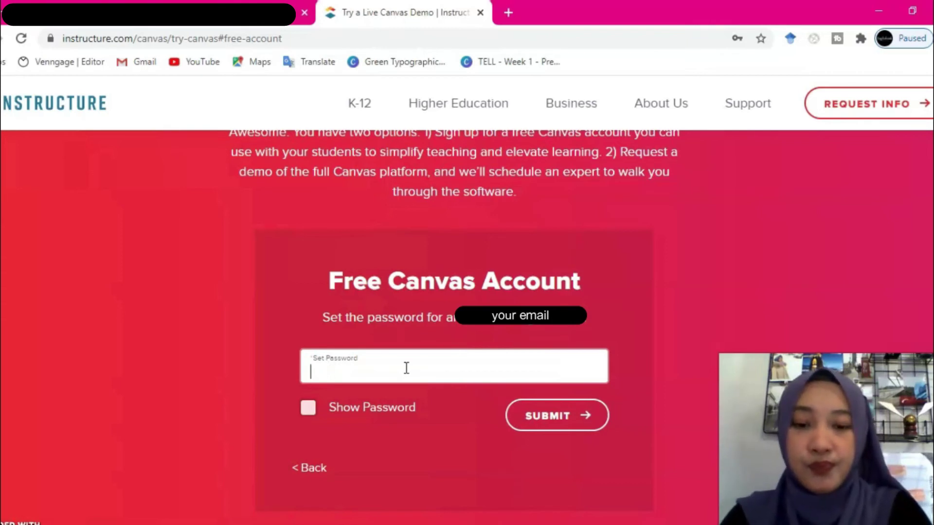
type("•••••••••••")
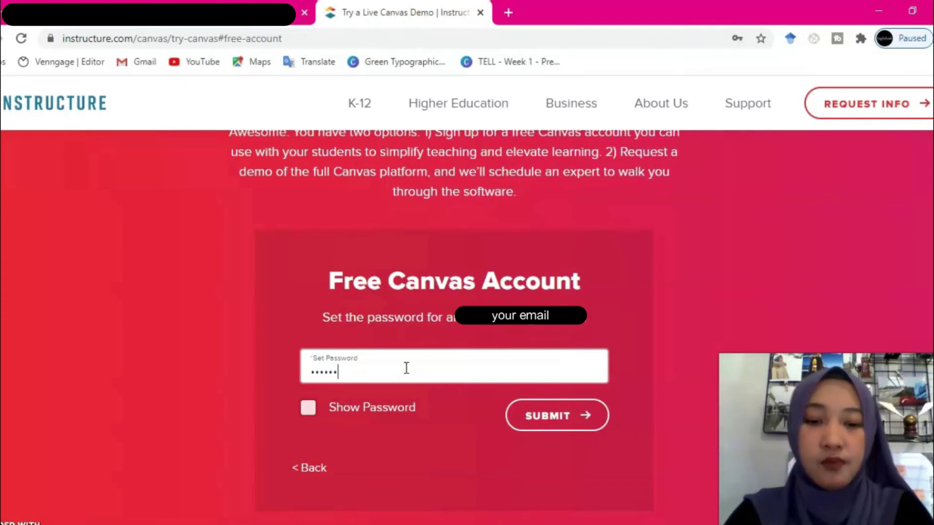
left_click(577, 416)
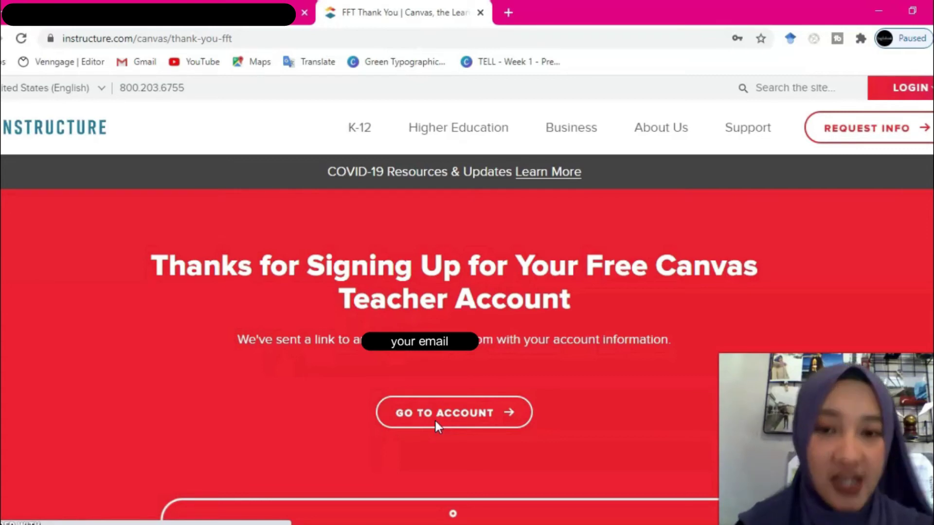
Use GO TO ACCOUNT on the thank-you page to open the Canvas login page.
scroll(556, 305, "down", 1)
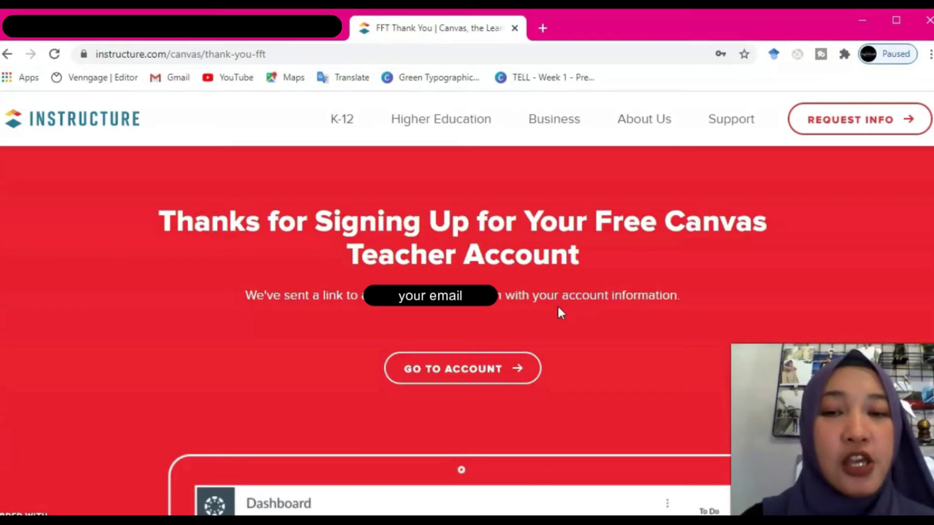
left_click(480, 369)
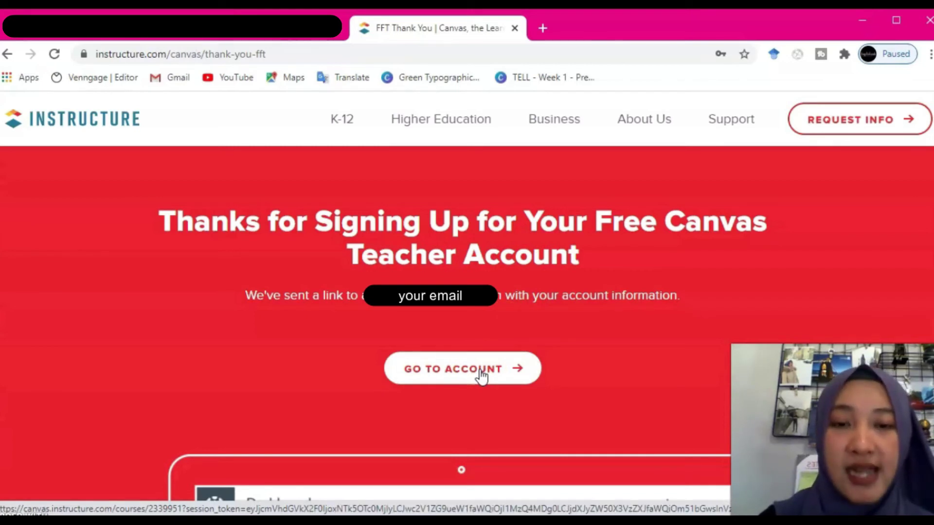
left_click(480, 371)
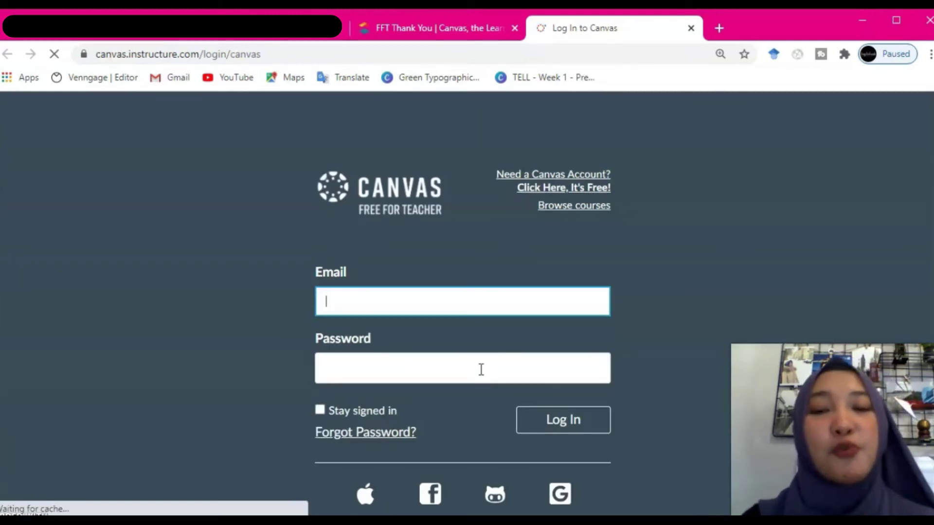
Log in with the registered e-mail address and the new account password.
left_click(362, 298)
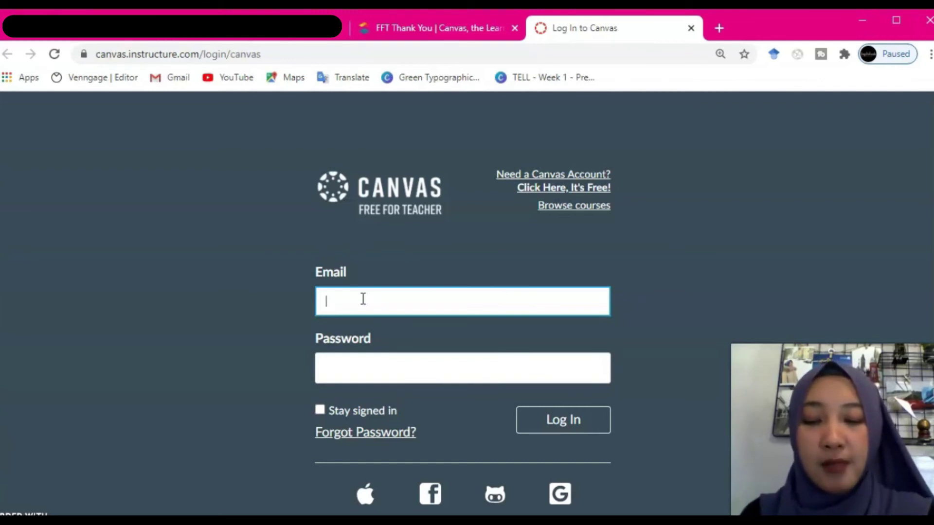
type("ar")
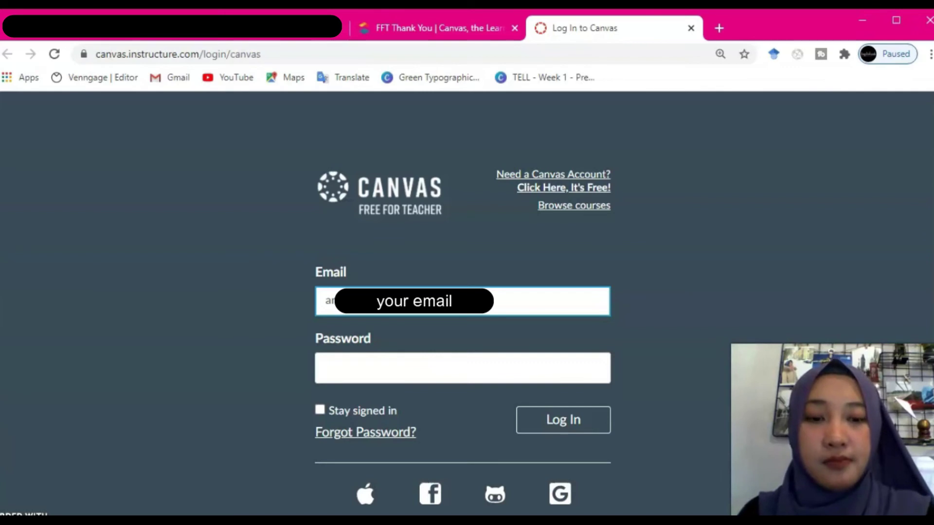
left_click(340, 367)
type("•••••••")
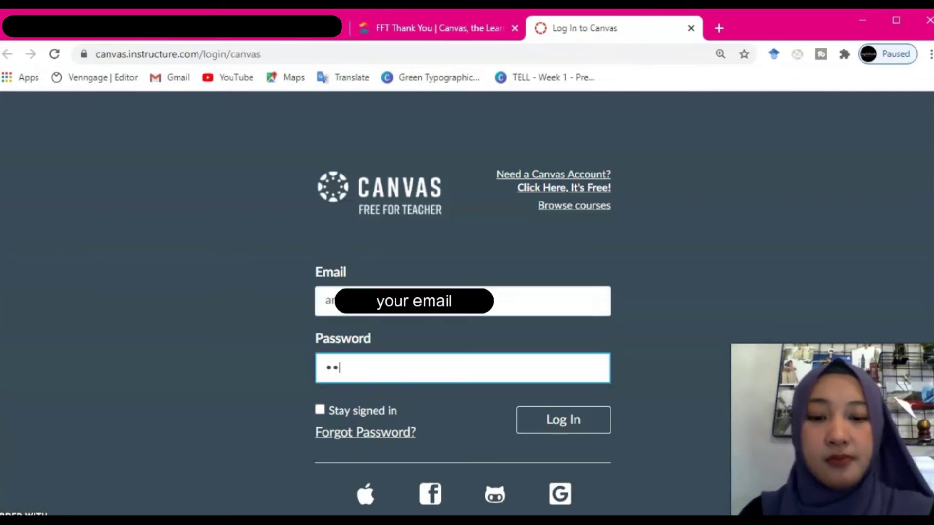
type("•••")
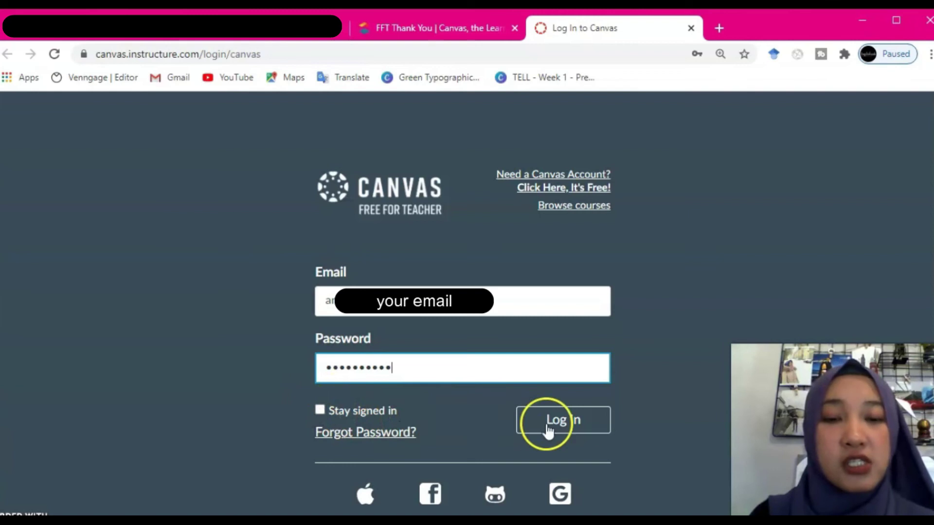
left_click(577, 431)
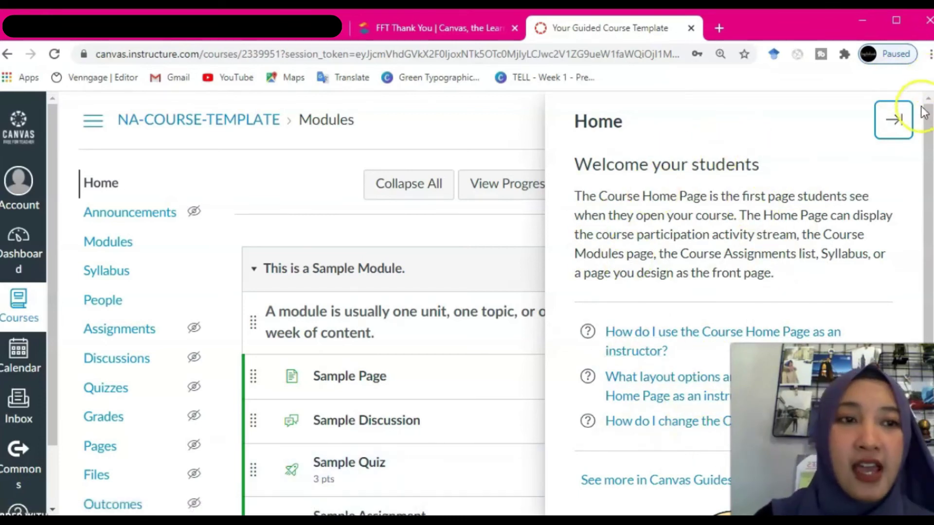
Collapse the Home guide and review the unpublished sample module's page, discussion, quiz and assignment.
left_click(907, 128)
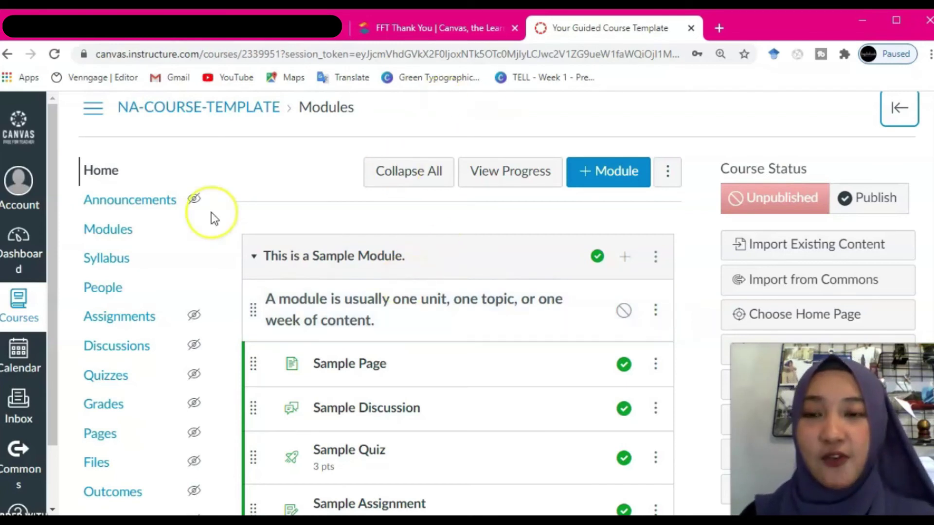
scroll(212, 218, "down", 2)
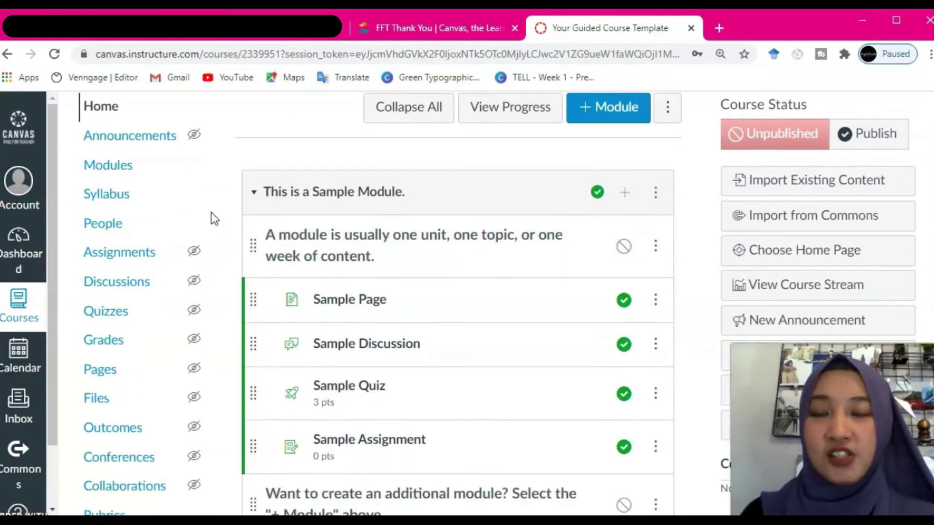
scroll(212, 217, "up", 2)
scroll(212, 218, "down", 4)
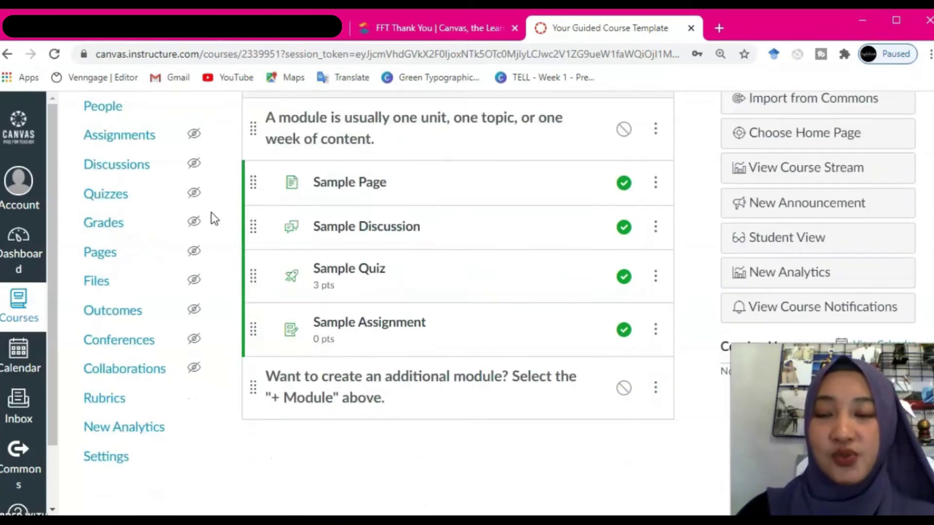
scroll(212, 218, "up", 4)
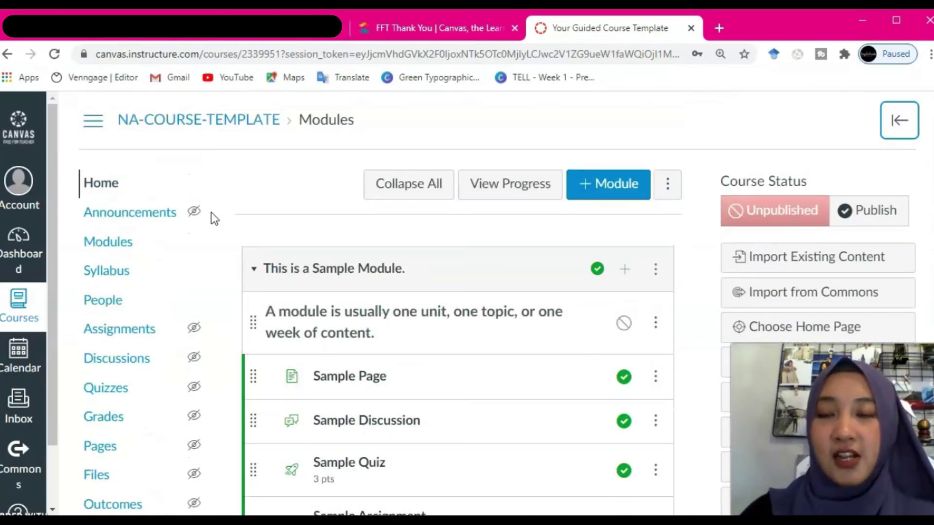
scroll(213, 218, "down", 2)
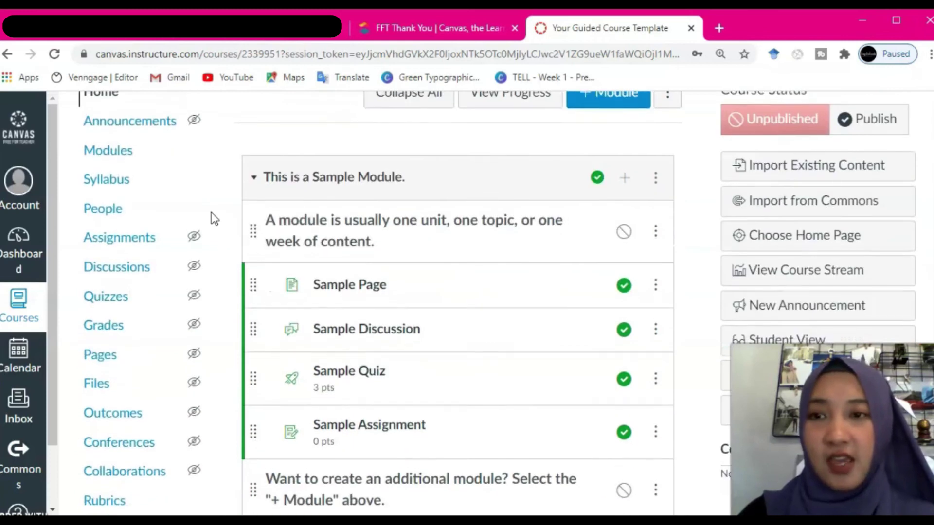
scroll(213, 217, "up", 1)
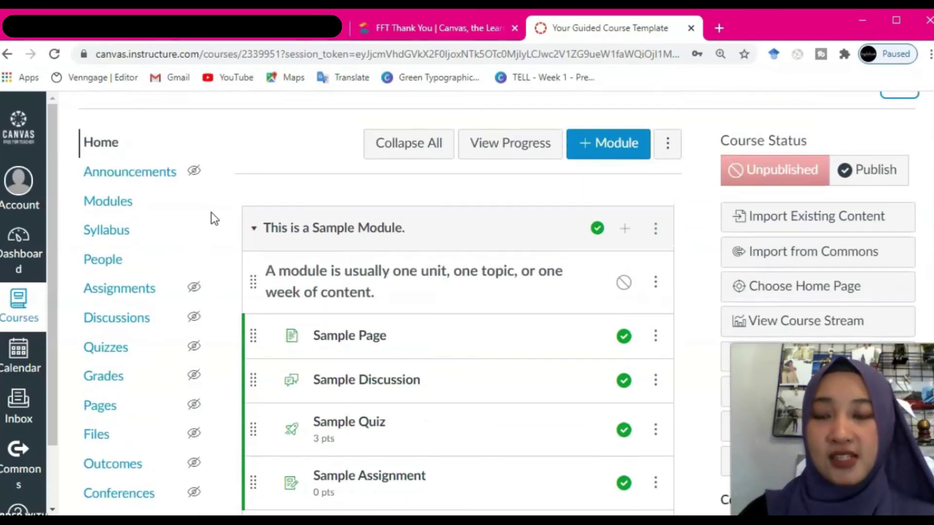
scroll(213, 217, "down", 2)
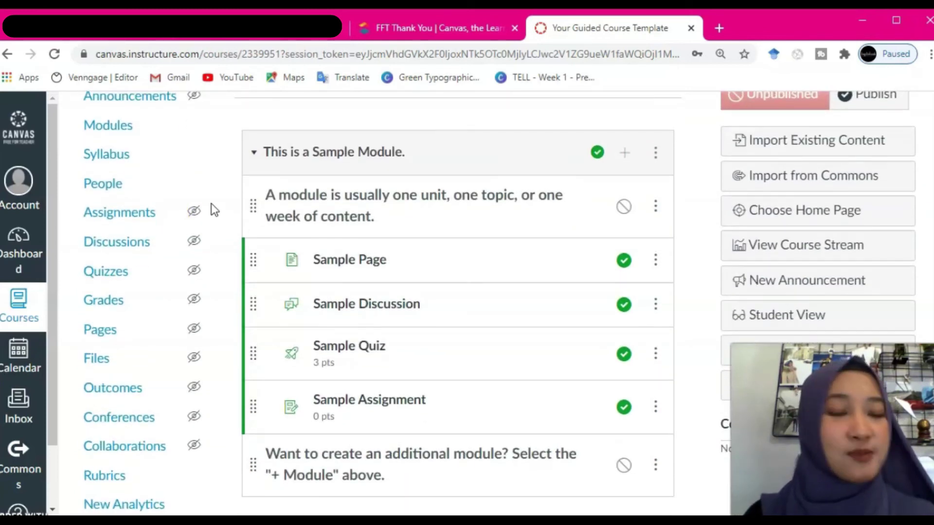